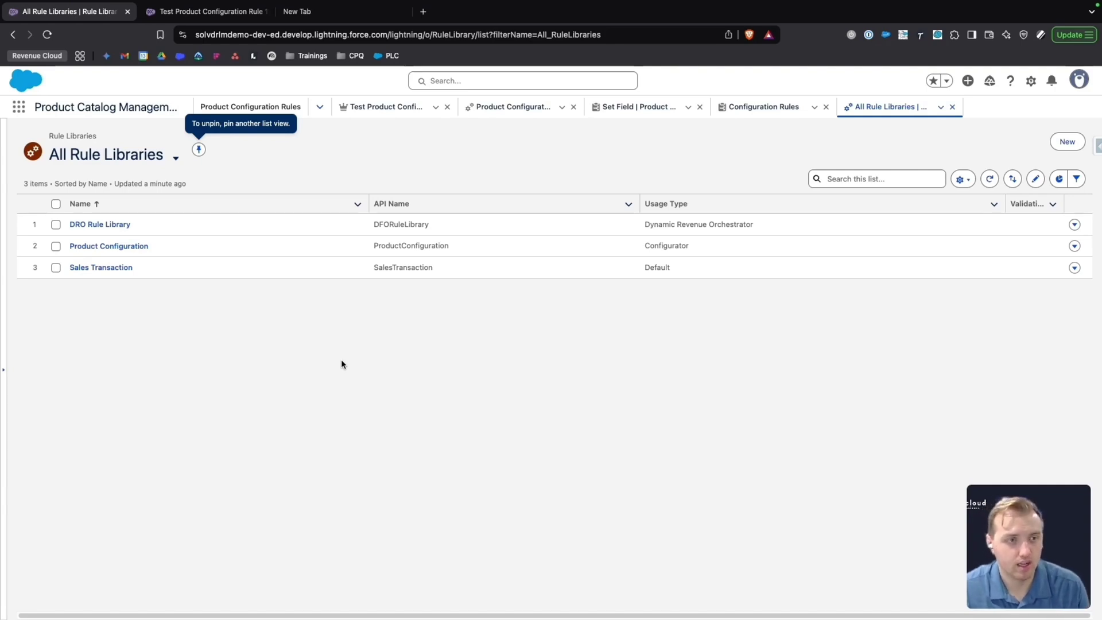
{"action": "left_click", "coordinate": [19, 107]}
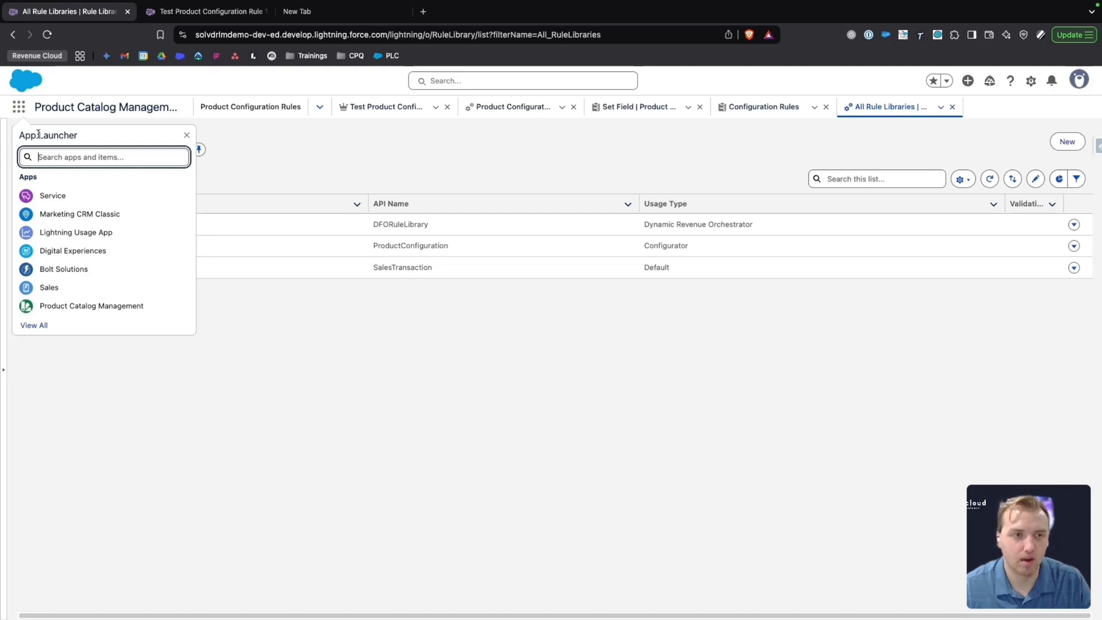
{"action": "left_click", "coordinate": [370, 400]}
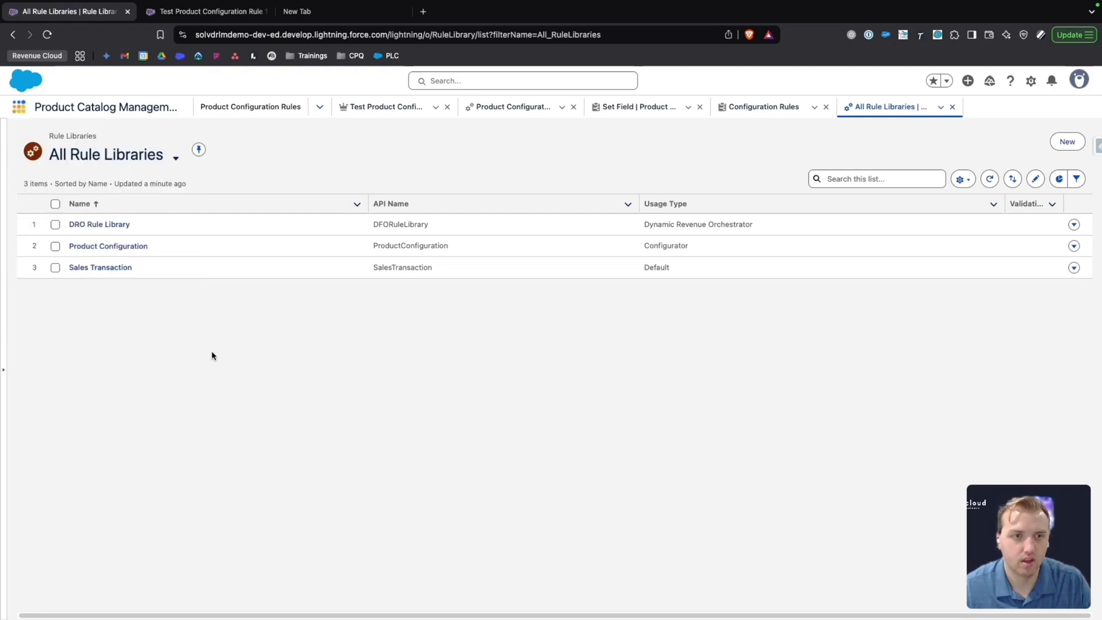
Examine the required fields and Usage Type options of a new rule library, and discard the form without saving.
{"action": "left_click", "coordinate": [1066, 141]}
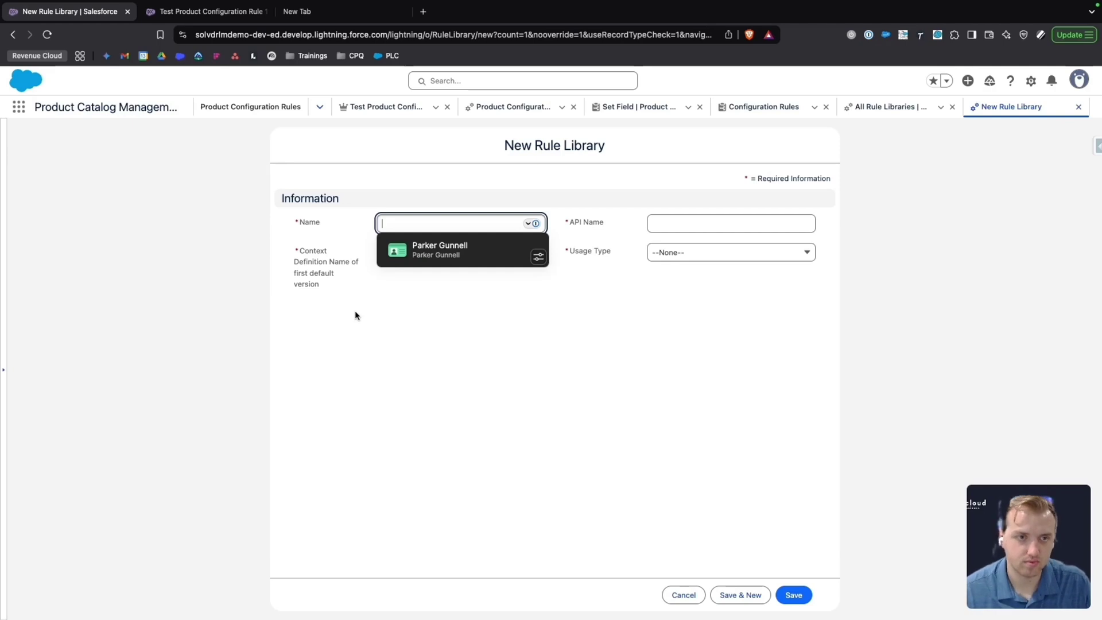
{"action": "left_click", "coordinate": [613, 342]}
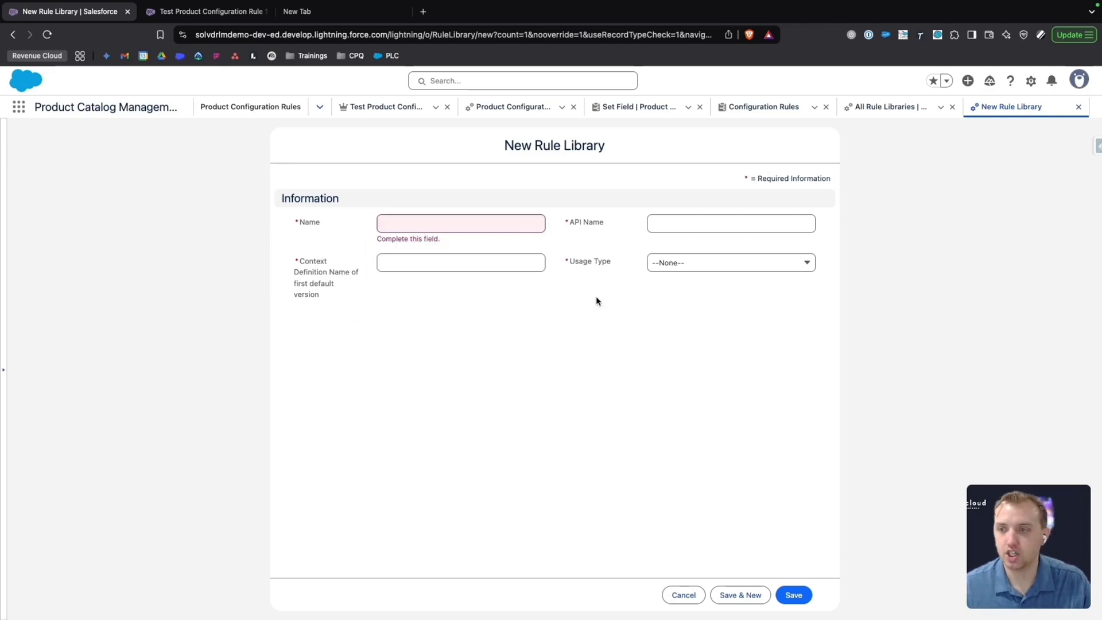
{"action": "left_click", "coordinate": [453, 262]}
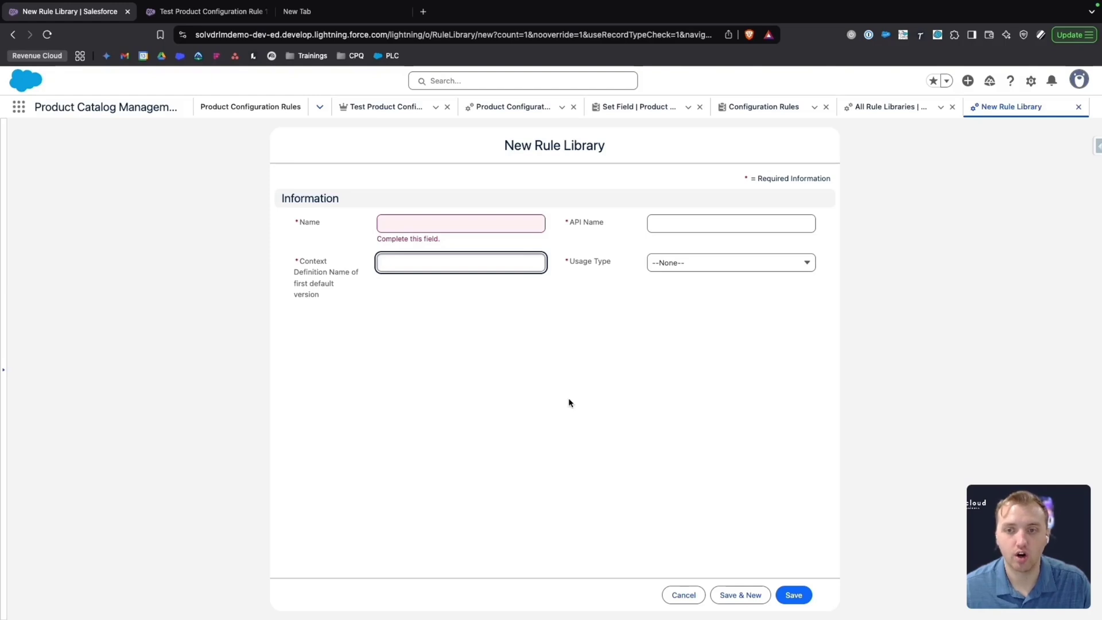
{"action": "left_click", "coordinate": [717, 264]}
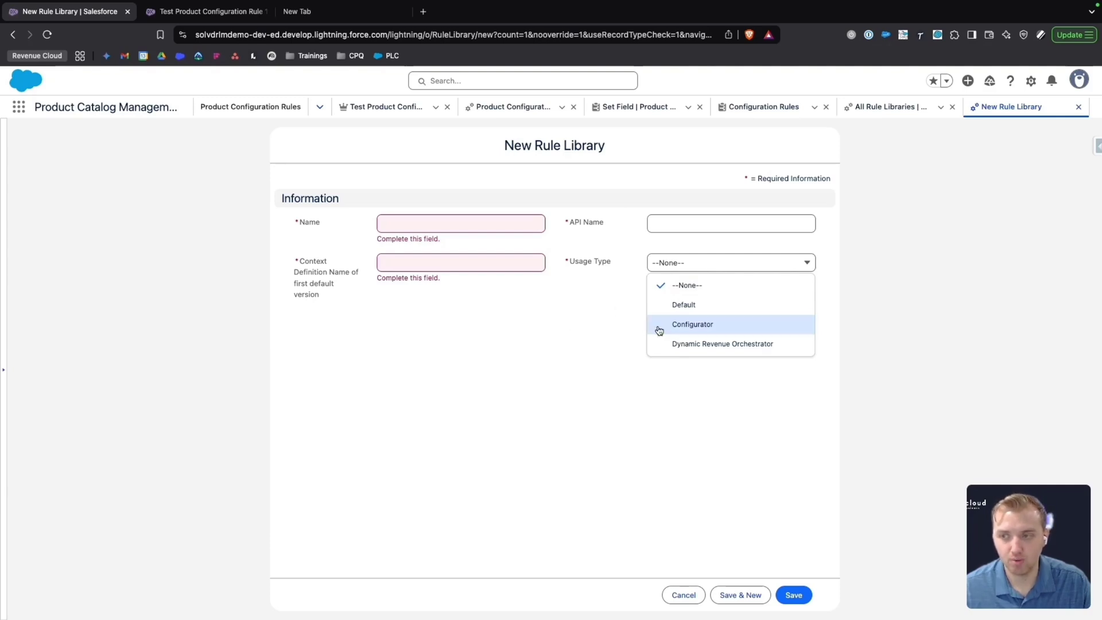
{"action": "left_click", "coordinate": [561, 332]}
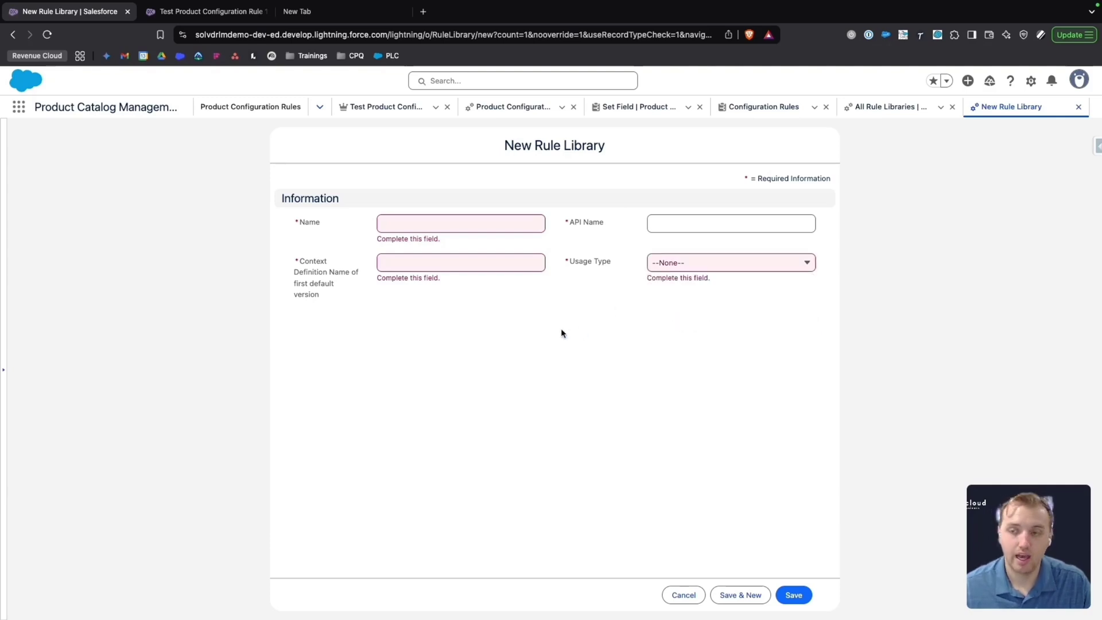
{"action": "left_click", "coordinate": [695, 598]}
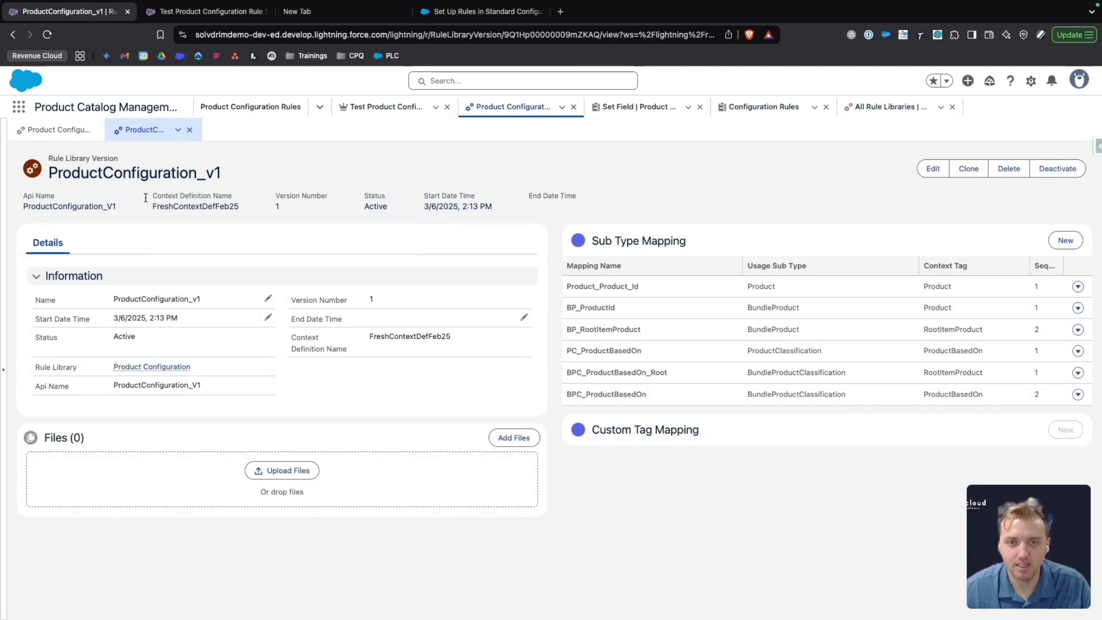
View the Product Configuration rule library record and open its version ProductConfiguration_v1.
{"action": "left_click", "coordinate": [40, 131]}
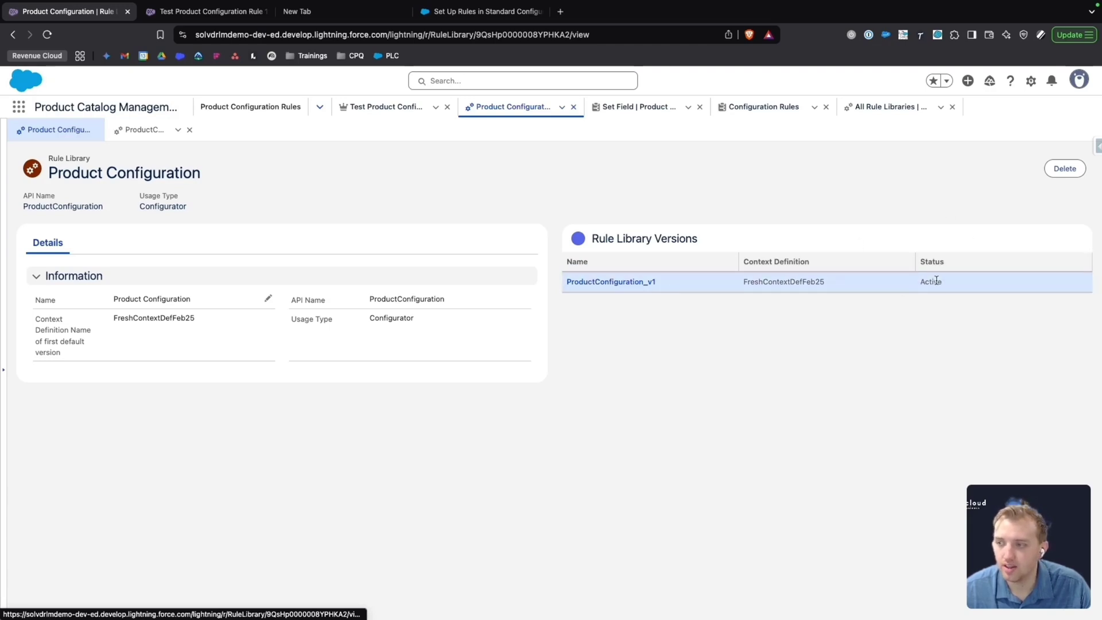
{"action": "left_click", "coordinate": [594, 283]}
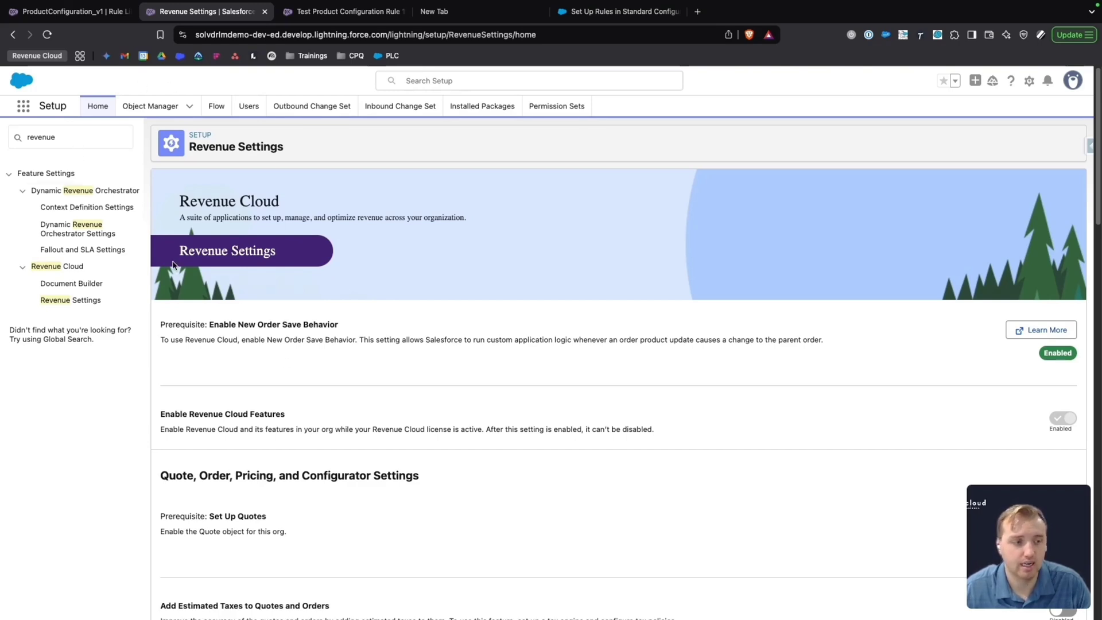
Find the Set Up Configuration Rules setting in Revenue Settings and check whether it is enabled.
{"action": "scroll", "coordinate": [265, 515], "scroll_direction": "down", "scroll_amount": 10}
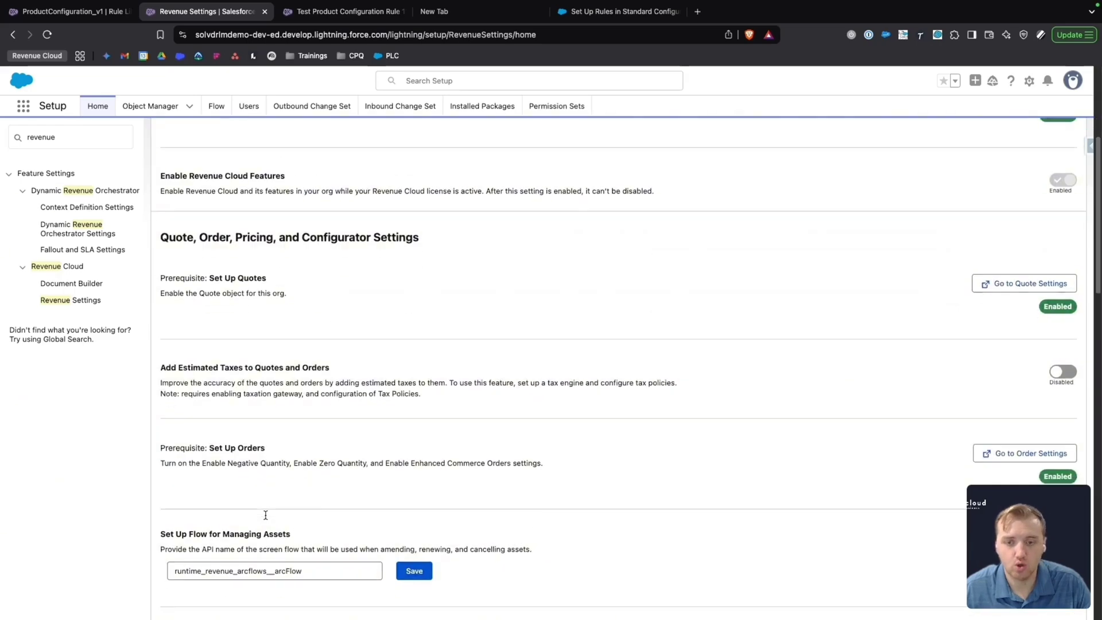
{"action": "scroll", "coordinate": [265, 515], "scroll_direction": "down", "scroll_amount": 7}
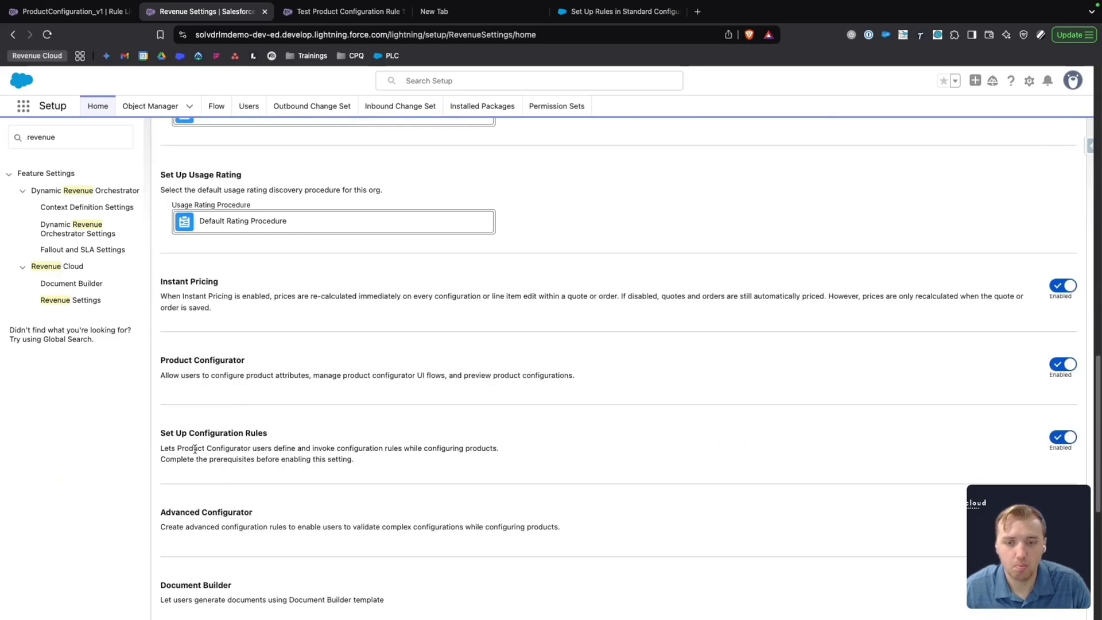
{"action": "left_click_drag", "start_coordinate": [159, 432], "coordinate": [265, 431]}
{"action": "left_click", "coordinate": [288, 431]}
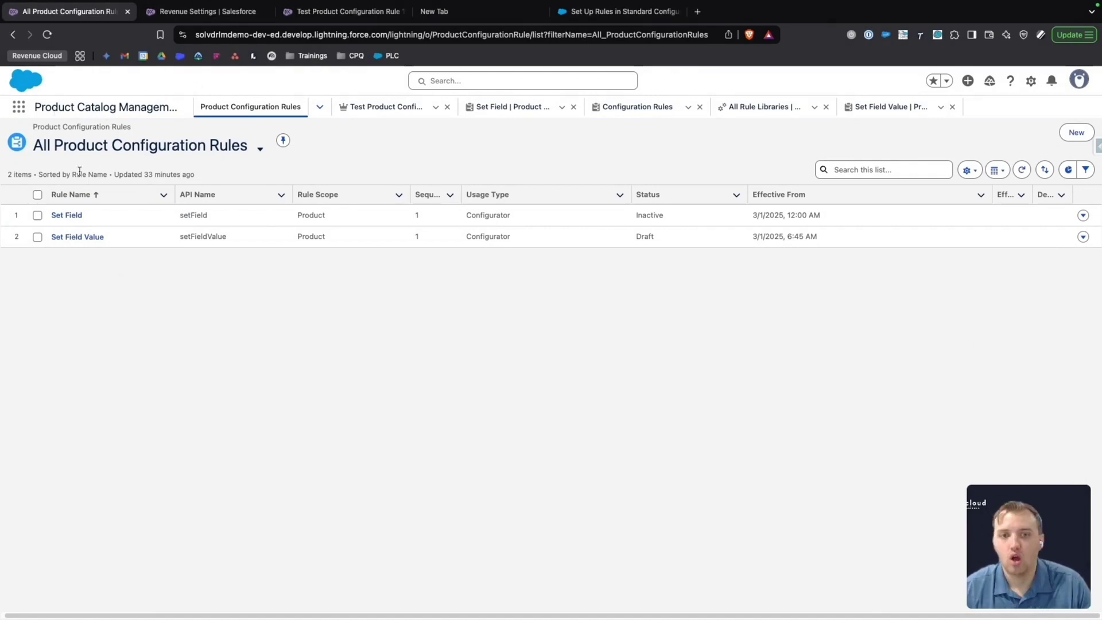
Start a new product configuration rule and name it Set Storage Limit.
{"action": "left_click", "coordinate": [1075, 136]}
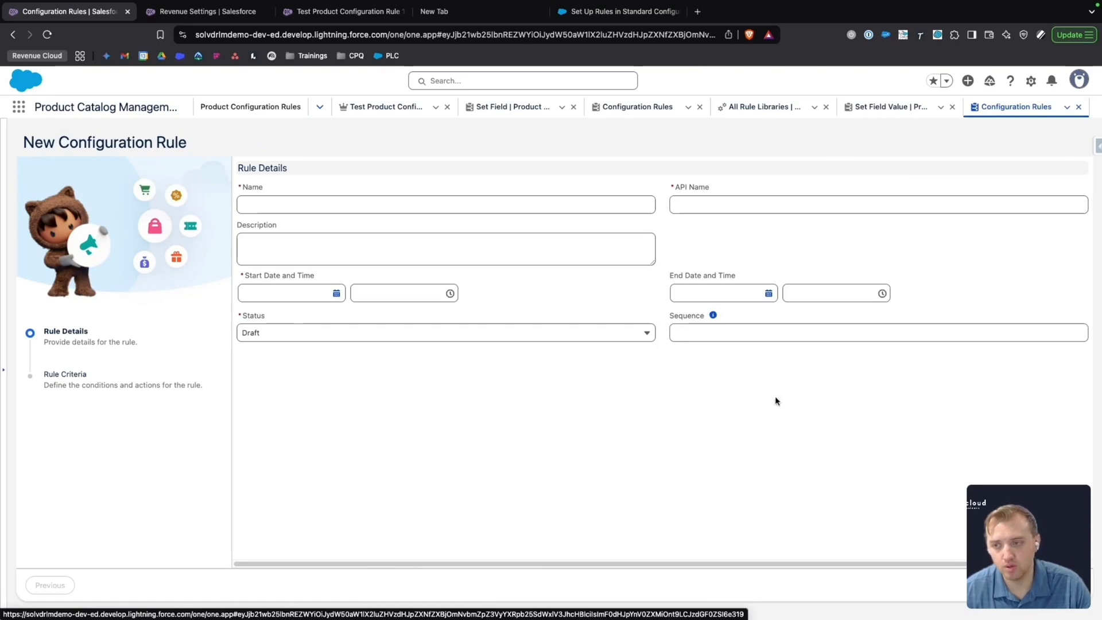
{"action": "left_click", "coordinate": [273, 199]}
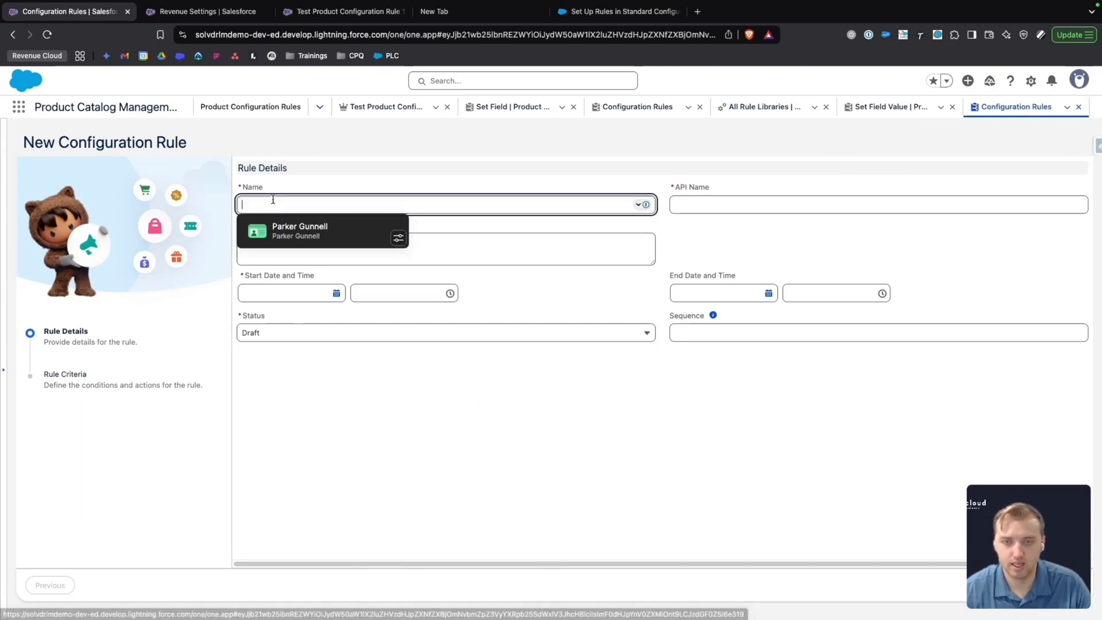
{"action": "type", "text": "Set"}
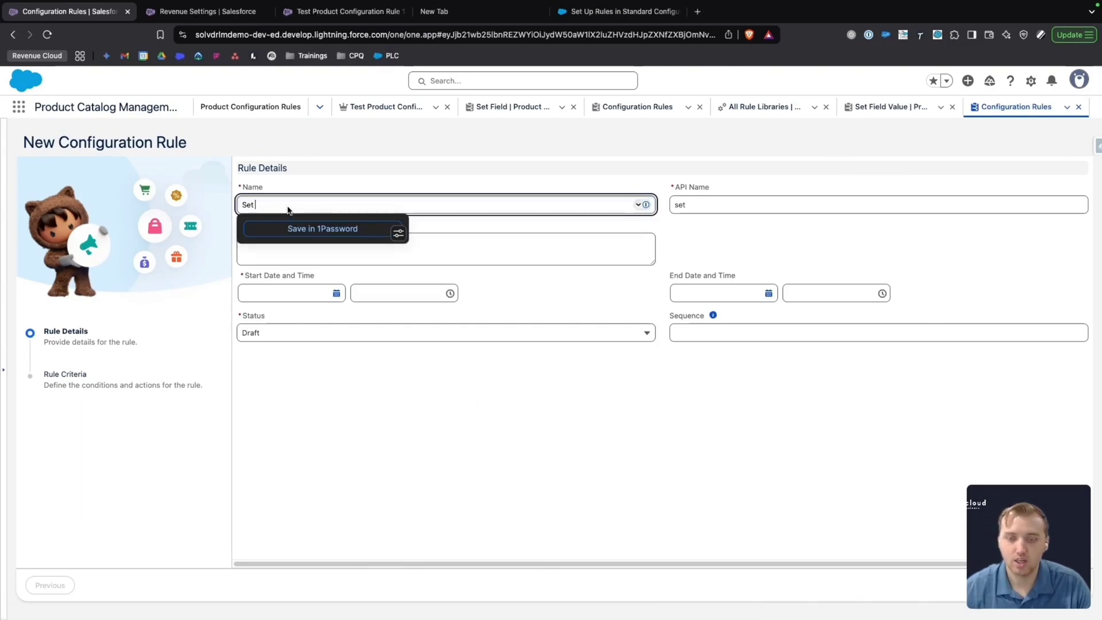
{"action": "type", "text": " Sto"}
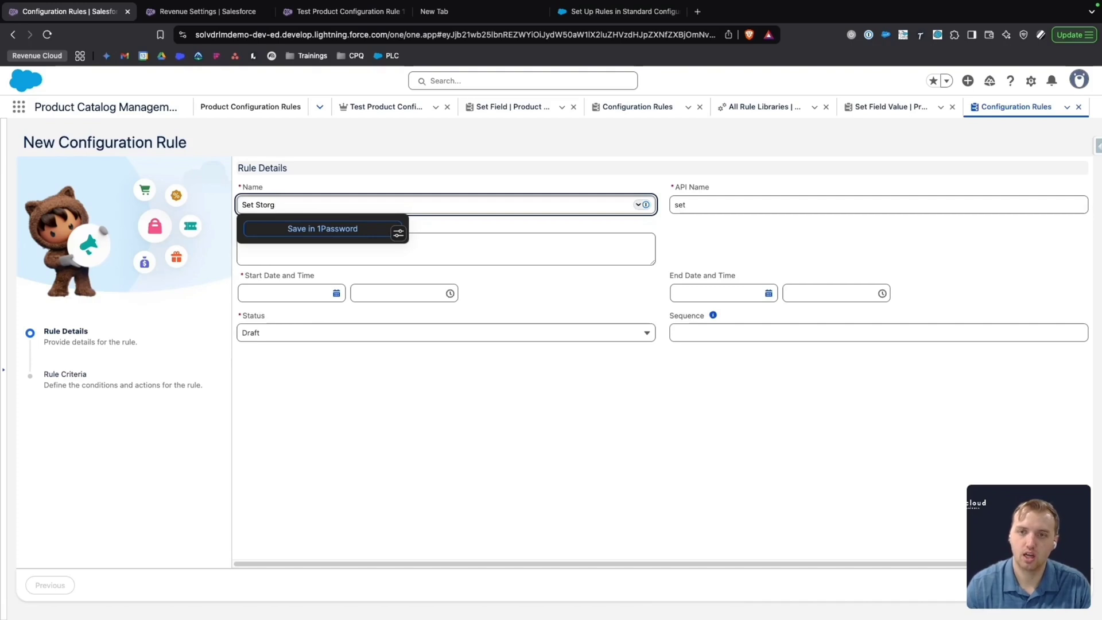
{"action": "type", "text": "rage Limit"}
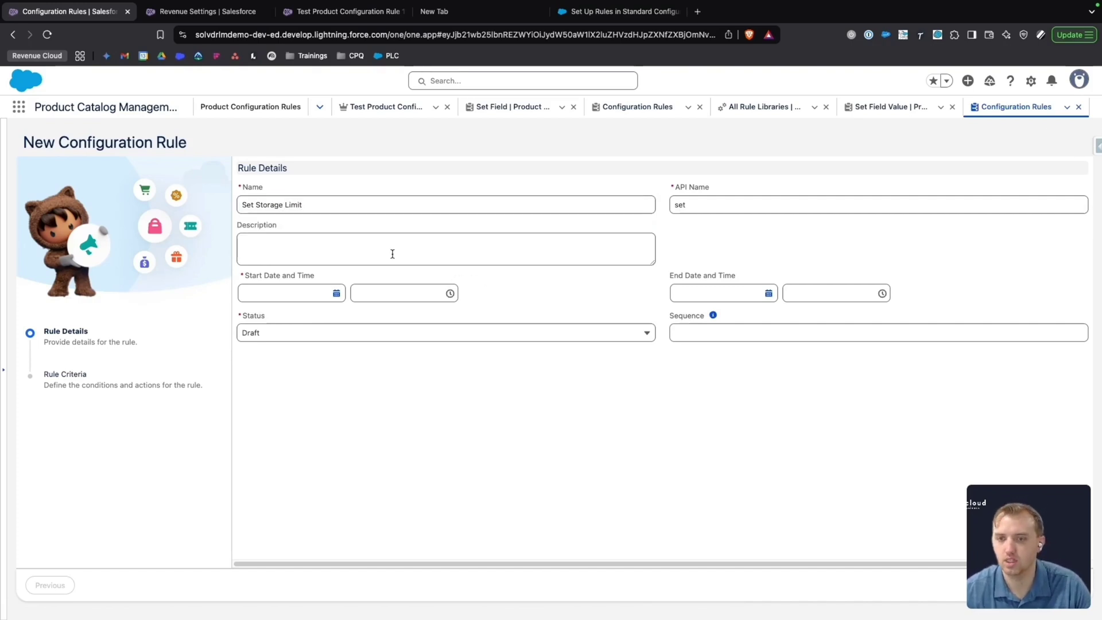
Set the rule's start date to Mar 1, 2025 and its sequence to 1, and proceed to the rule criteria.
{"action": "left_click", "coordinate": [293, 293]}
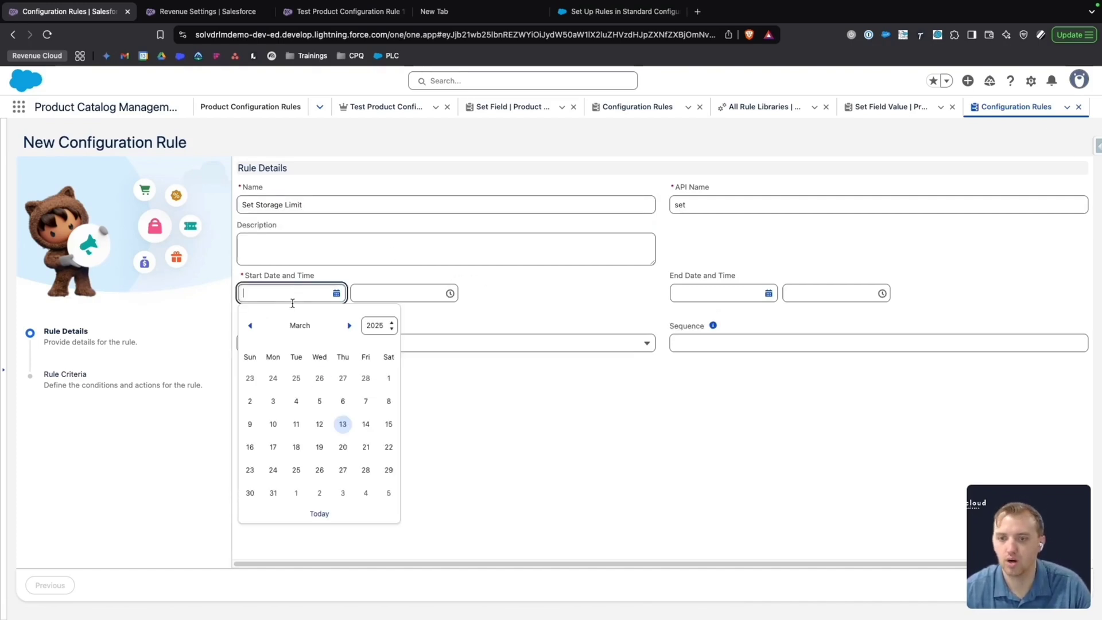
{"action": "left_click", "coordinate": [388, 379]}
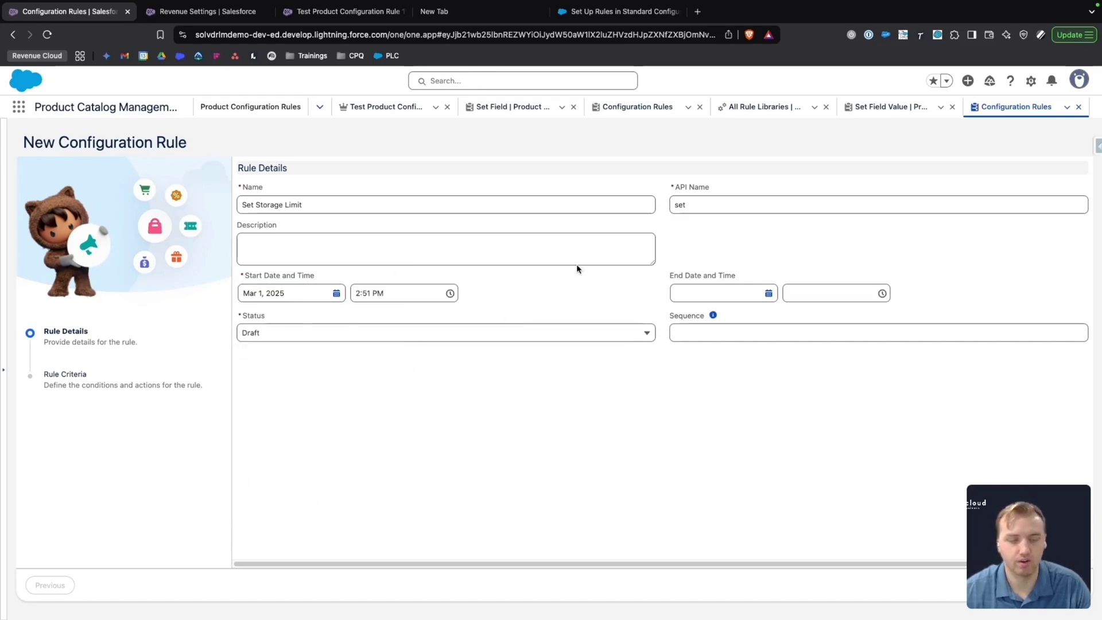
{"action": "left_click", "coordinate": [744, 286]}
{"action": "left_click", "coordinate": [743, 273]}
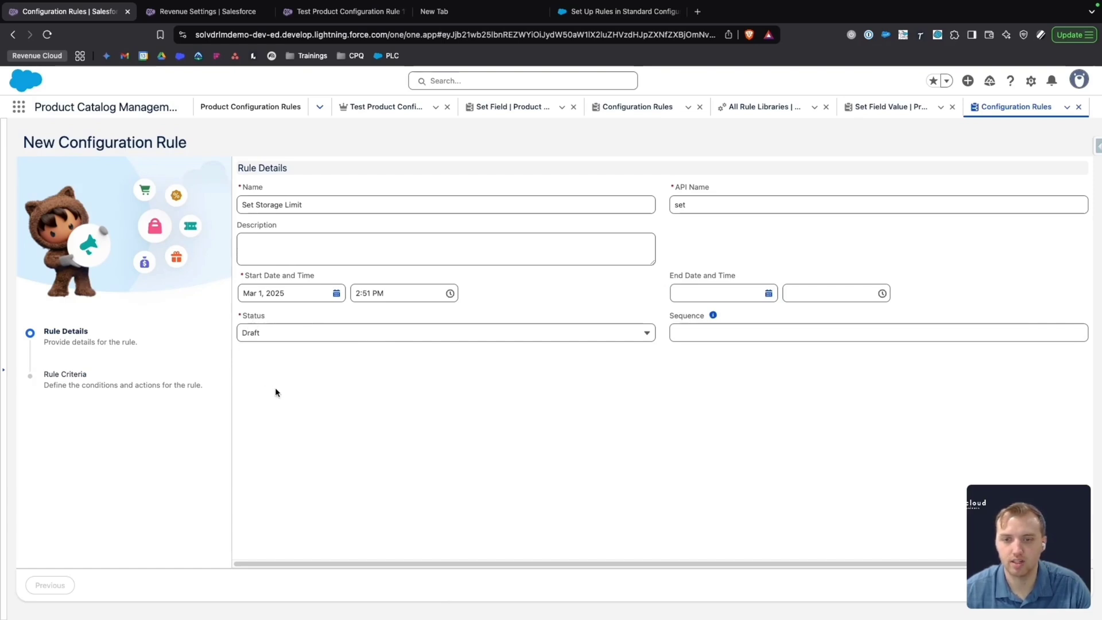
{"action": "left_click", "coordinate": [835, 333]}
{"action": "type", "text": "1"}
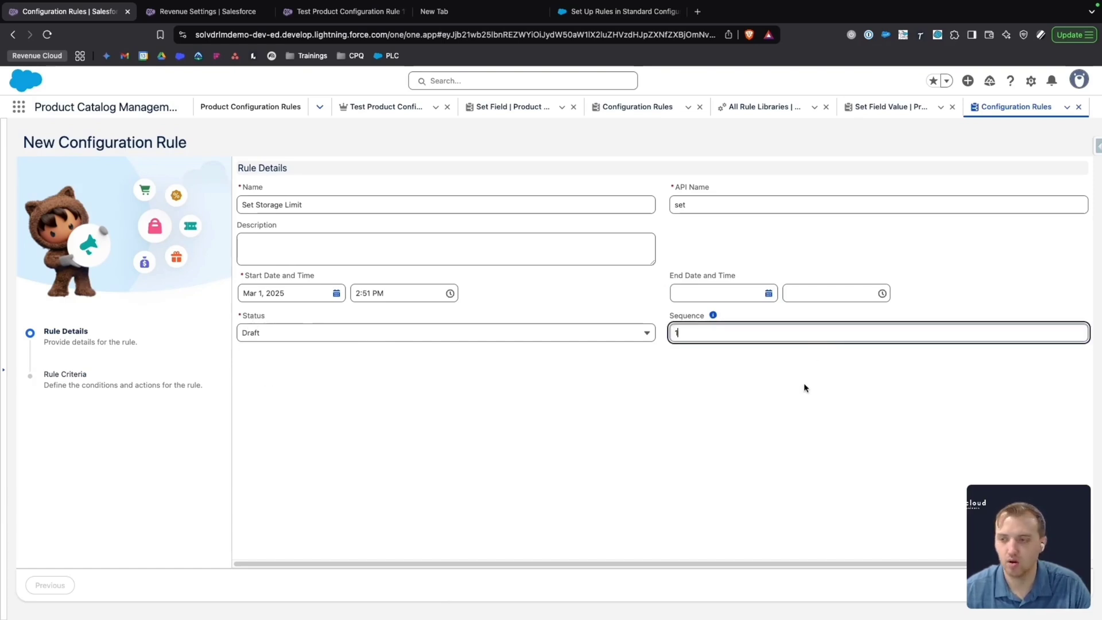
{"action": "left_click", "coordinate": [758, 390]}
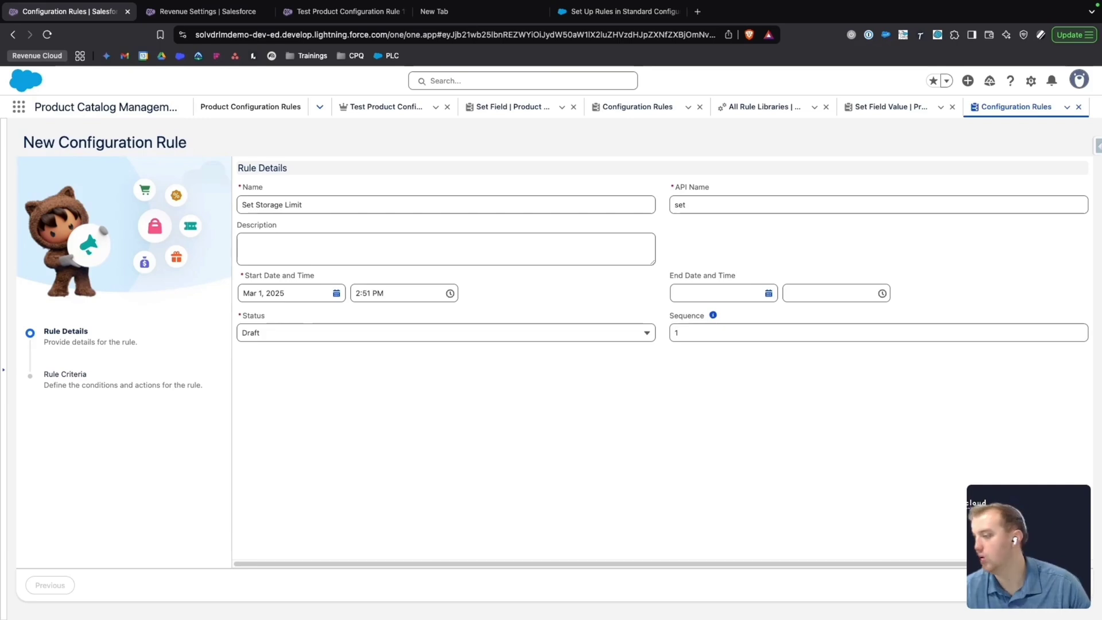
{"action": "left_click", "coordinate": [1065, 586]}
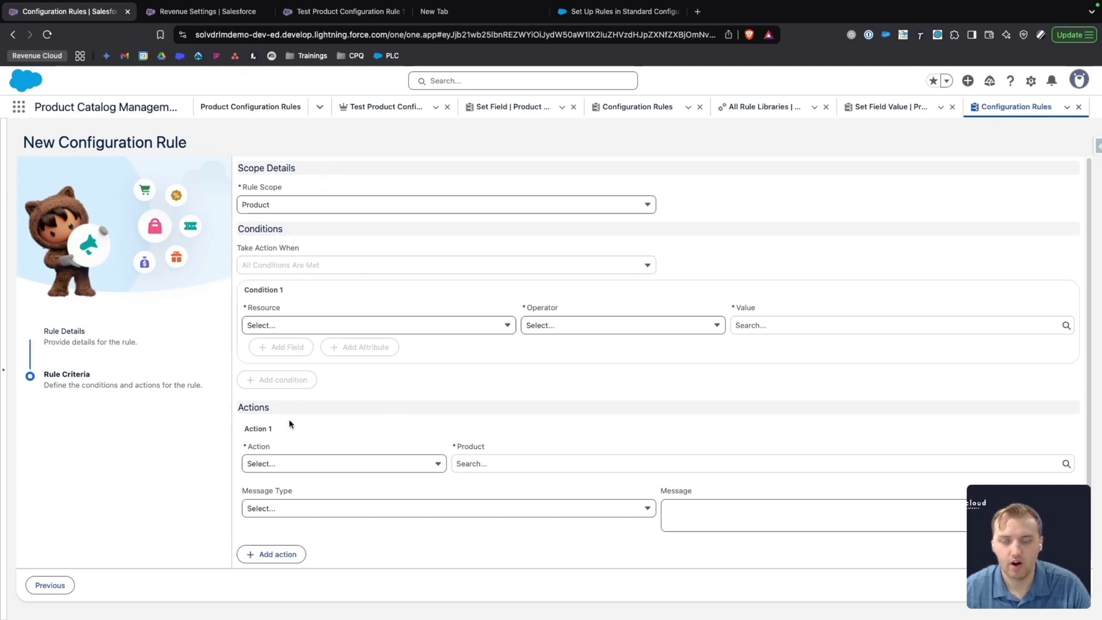
Define Condition 1 for the Product scope as Product Equals Subscription Software Service.
{"action": "left_click", "coordinate": [287, 205]}
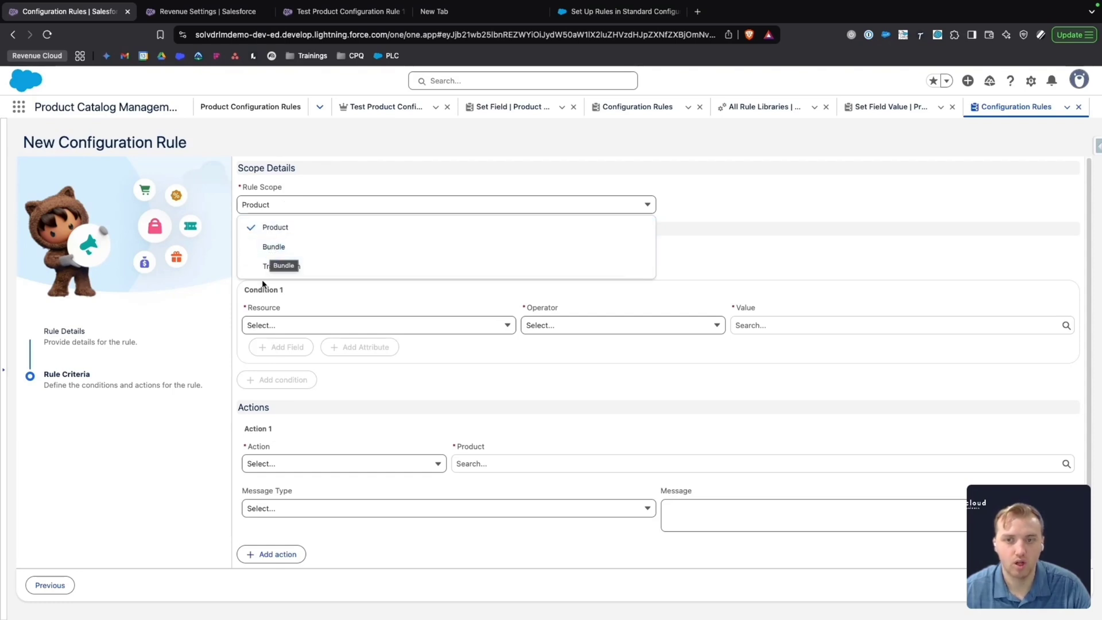
{"action": "left_click", "coordinate": [324, 180]}
{"action": "left_click", "coordinate": [305, 326]}
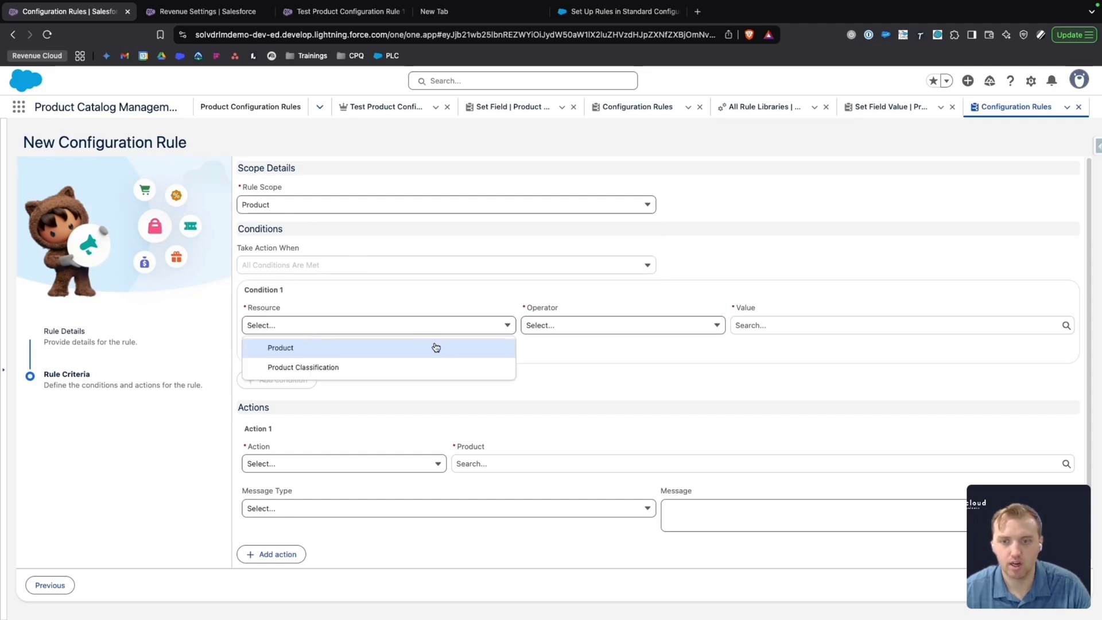
{"action": "left_click", "coordinate": [328, 352]}
{"action": "left_click", "coordinate": [621, 332]}
{"action": "left_click", "coordinate": [604, 345]}
{"action": "left_click", "coordinate": [758, 322]}
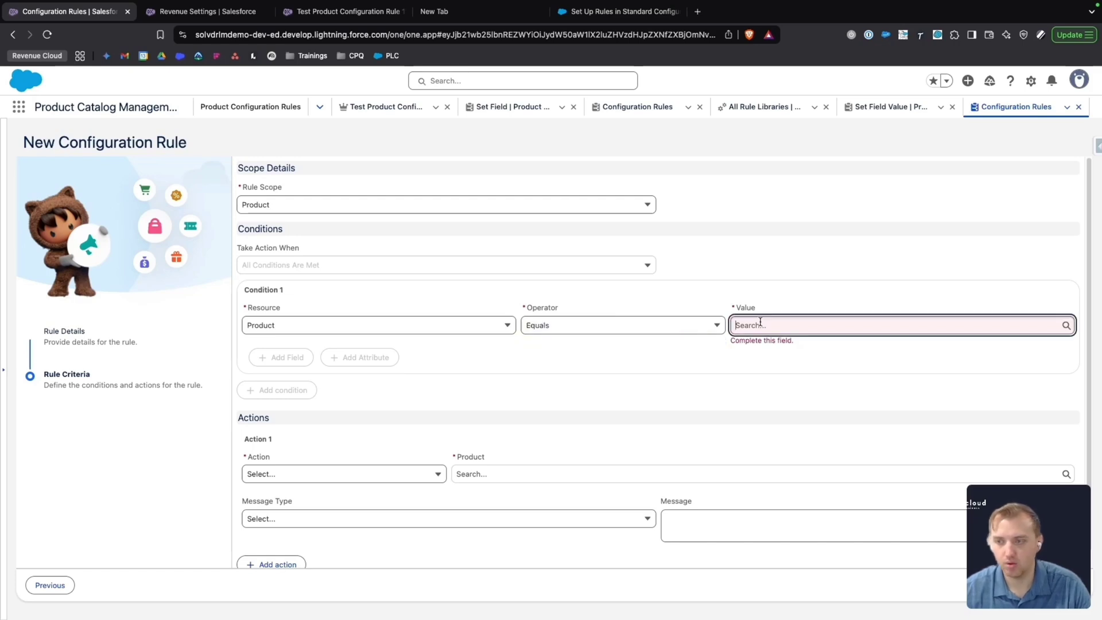
{"action": "type", "text": "Soft"}
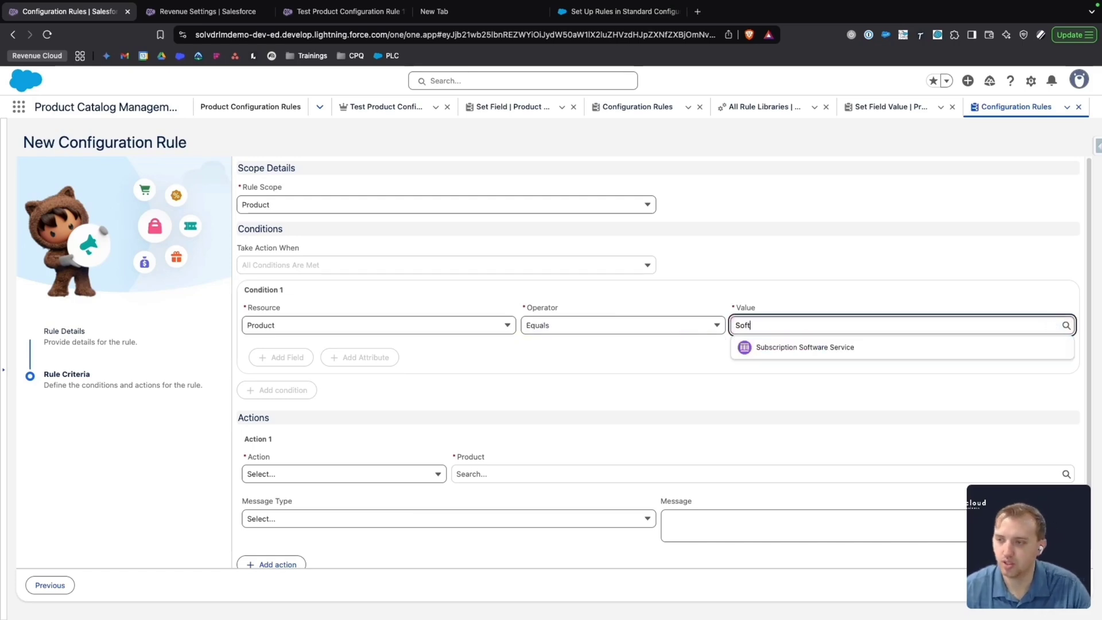
{"action": "left_click", "coordinate": [782, 346]}
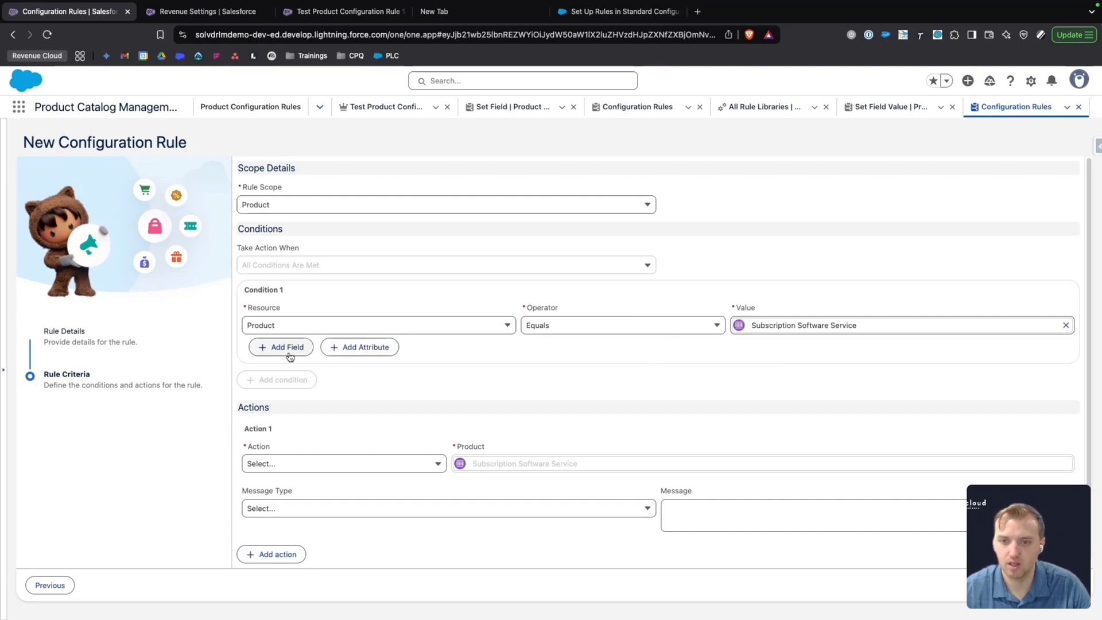
Add an attribute criterion to Condition 1 requiring Plan Type Equals Enterprise.
{"action": "left_click", "coordinate": [345, 349]}
{"action": "left_click", "coordinate": [327, 362]}
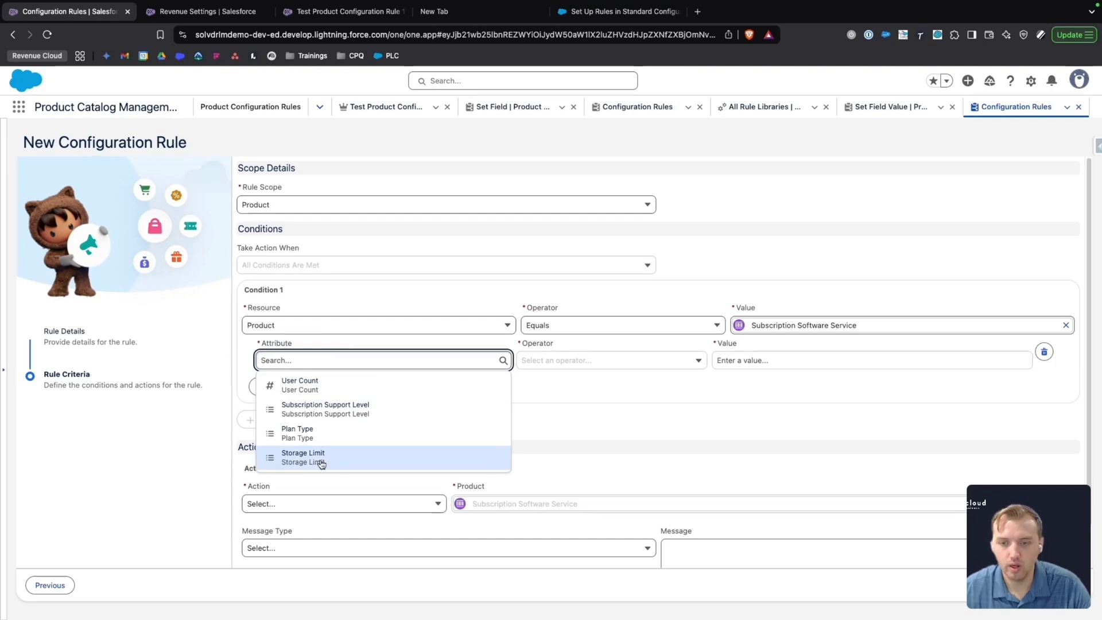
{"action": "left_click", "coordinate": [321, 435]}
{"action": "left_click", "coordinate": [586, 362]}
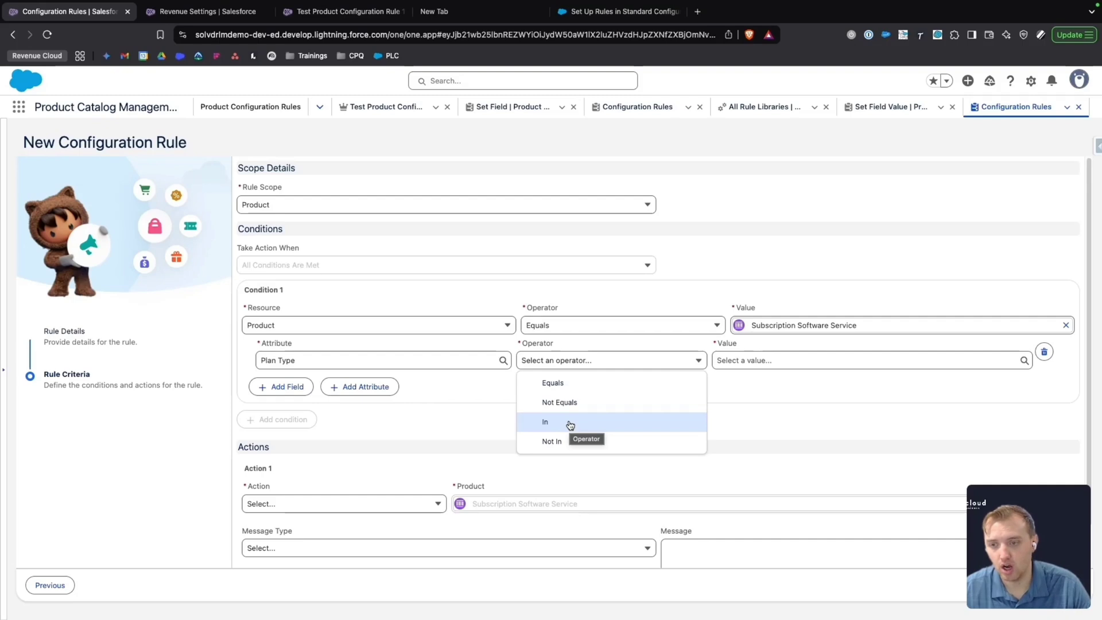
{"action": "left_click", "coordinate": [552, 383]}
{"action": "left_click", "coordinate": [734, 360]}
{"action": "left_click", "coordinate": [739, 421]}
Set Action 1 of the configuration rule to Set Attribute for Subscription Software Service.
{"action": "scroll", "coordinate": [350, 514], "scroll_direction": "down", "scroll_amount": 1}
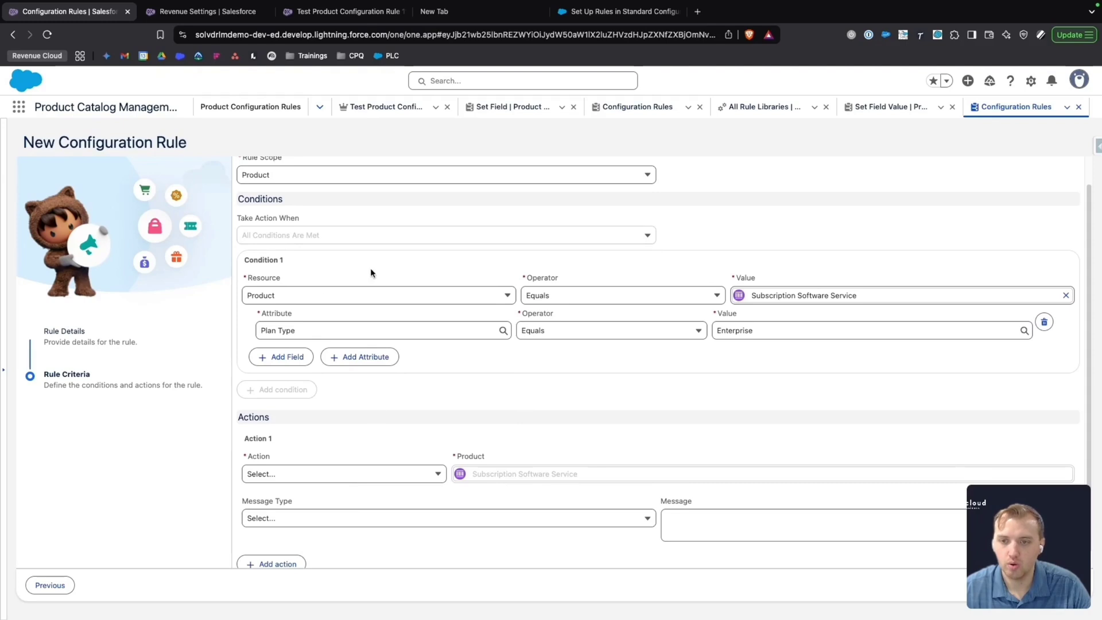
{"action": "left_click", "coordinate": [324, 475]}
{"action": "scroll", "coordinate": [327, 500], "scroll_direction": "down", "scroll_amount": 1}
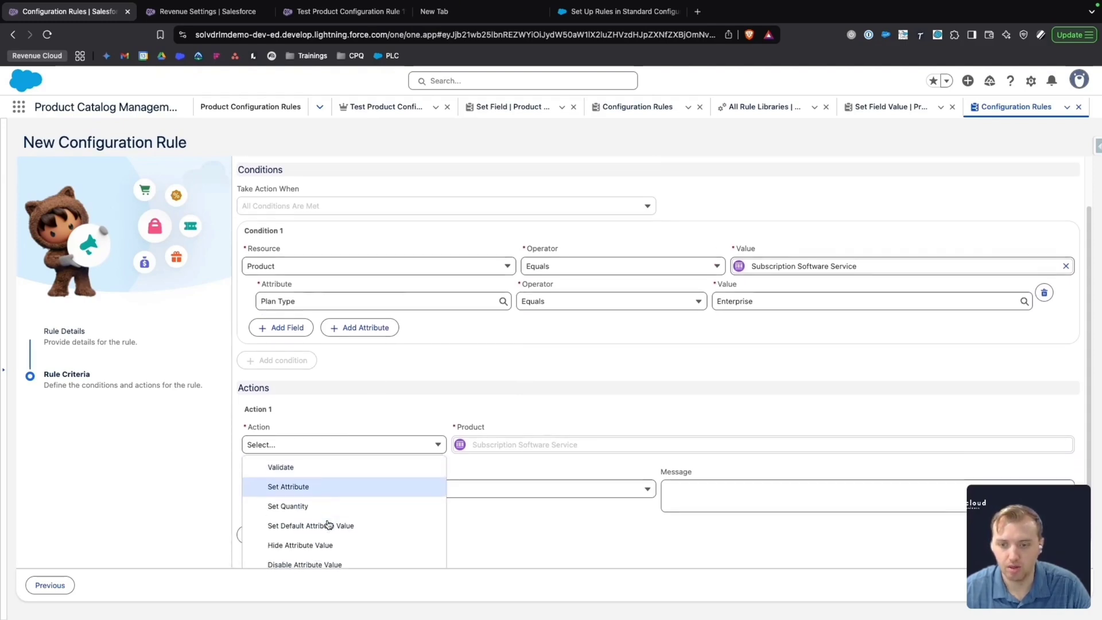
{"action": "left_click", "coordinate": [324, 492]}
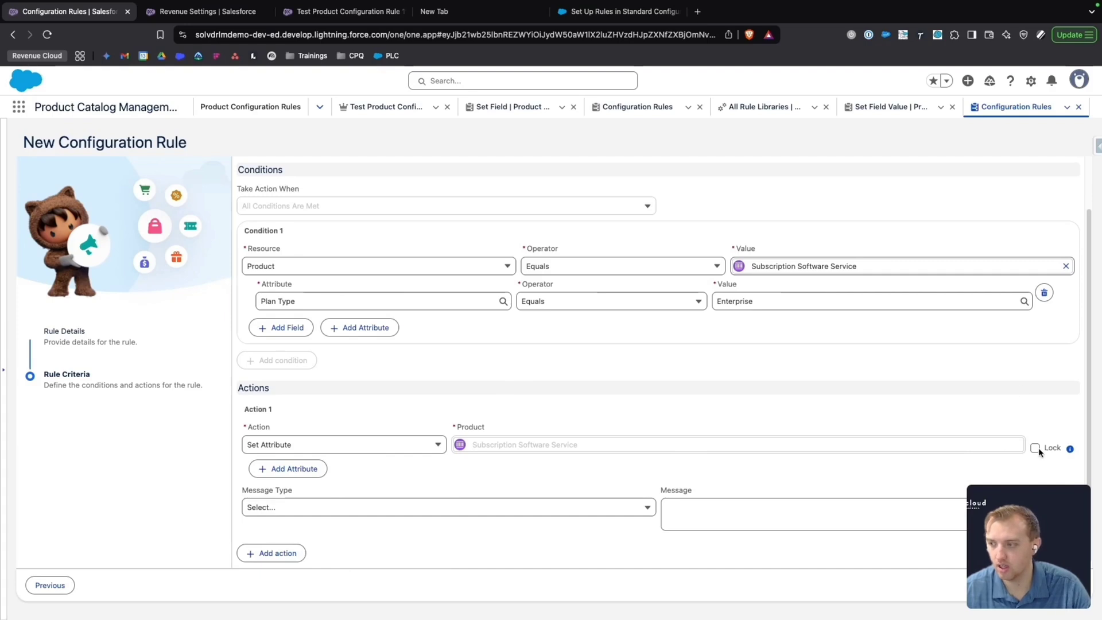
Add the Storage Limit attribute to Action 1 with the operator Equals and the value 1TB.
{"action": "left_click", "coordinate": [287, 469]}
{"action": "scroll", "coordinate": [400, 473], "scroll_direction": "down", "scroll_amount": 1}
{"action": "left_click", "coordinate": [388, 467]}
{"action": "left_click", "coordinate": [364, 442]}
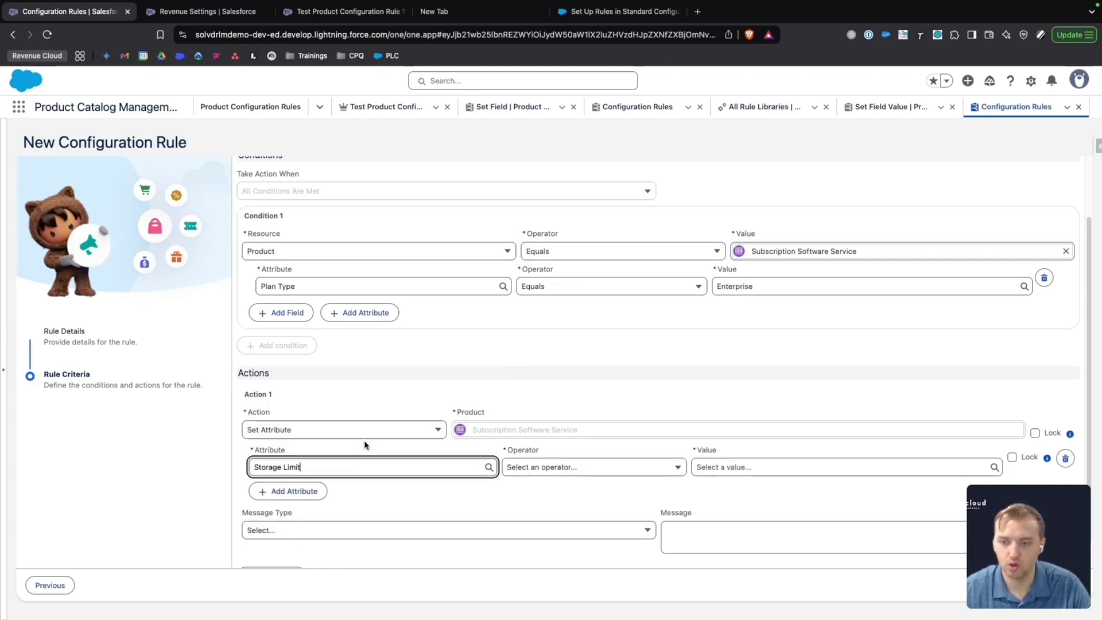
{"action": "left_click", "coordinate": [593, 467]}
{"action": "left_click", "coordinate": [585, 492]}
{"action": "left_click", "coordinate": [704, 464]}
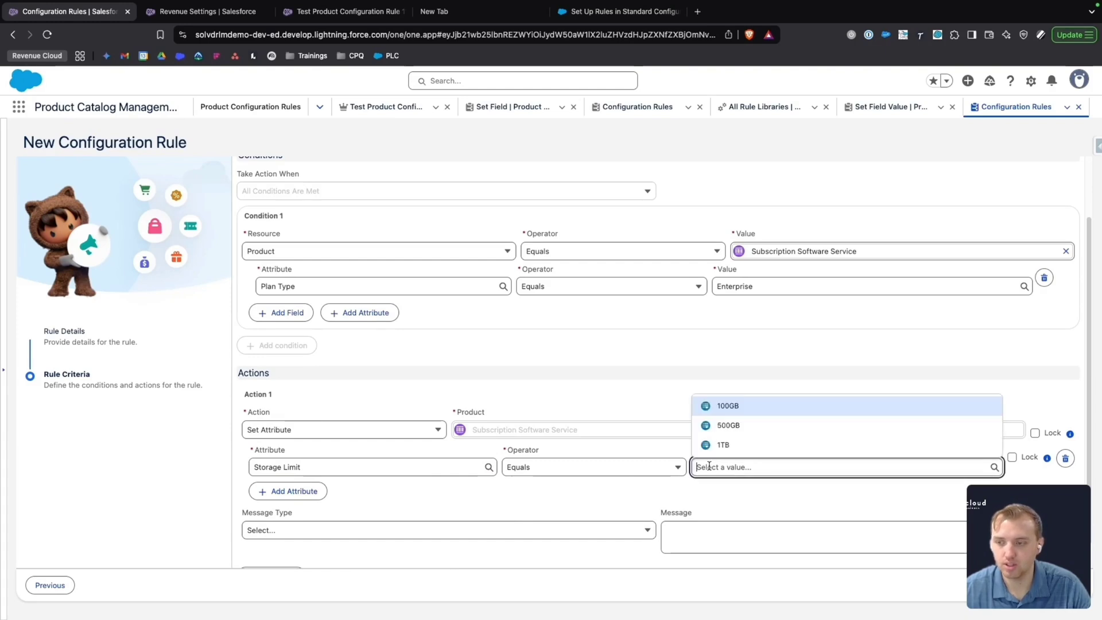
{"action": "left_click", "coordinate": [717, 443]}
{"action": "left_click", "coordinate": [659, 499]}
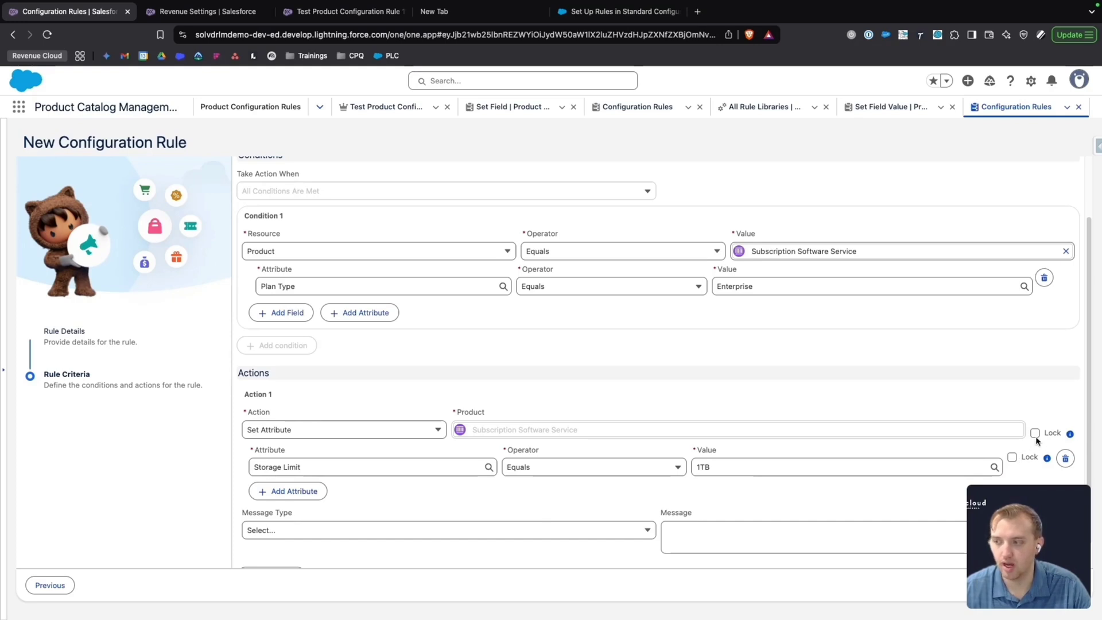
Lock both the Storage Limit attribute and the Subscription Software Service product in Action 1.
{"action": "left_click", "coordinate": [1012, 457]}
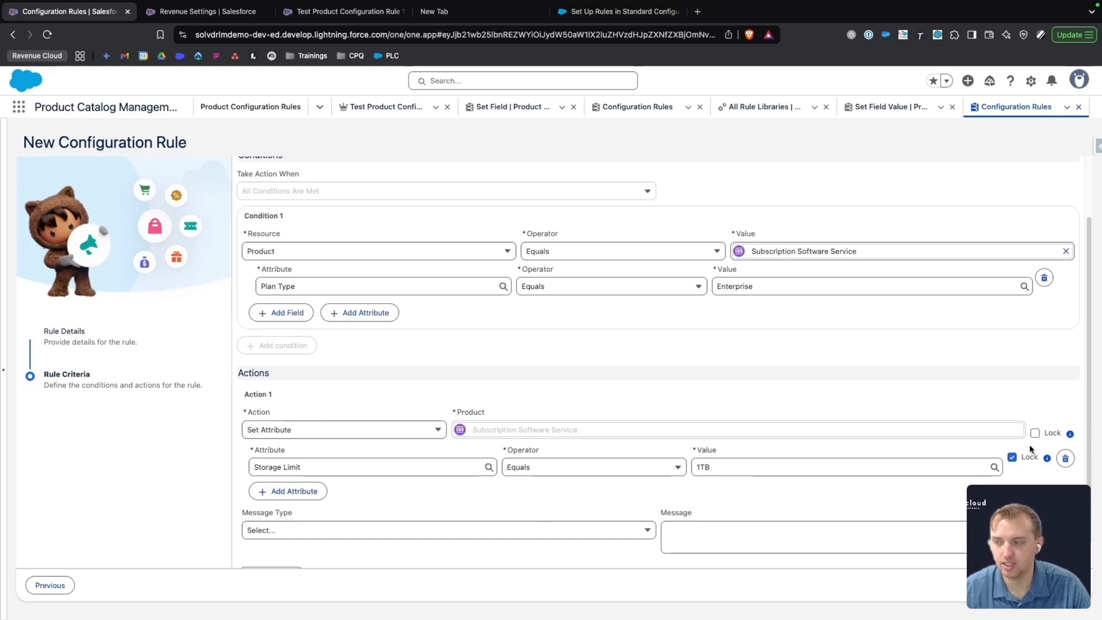
{"action": "left_click", "coordinate": [1035, 434]}
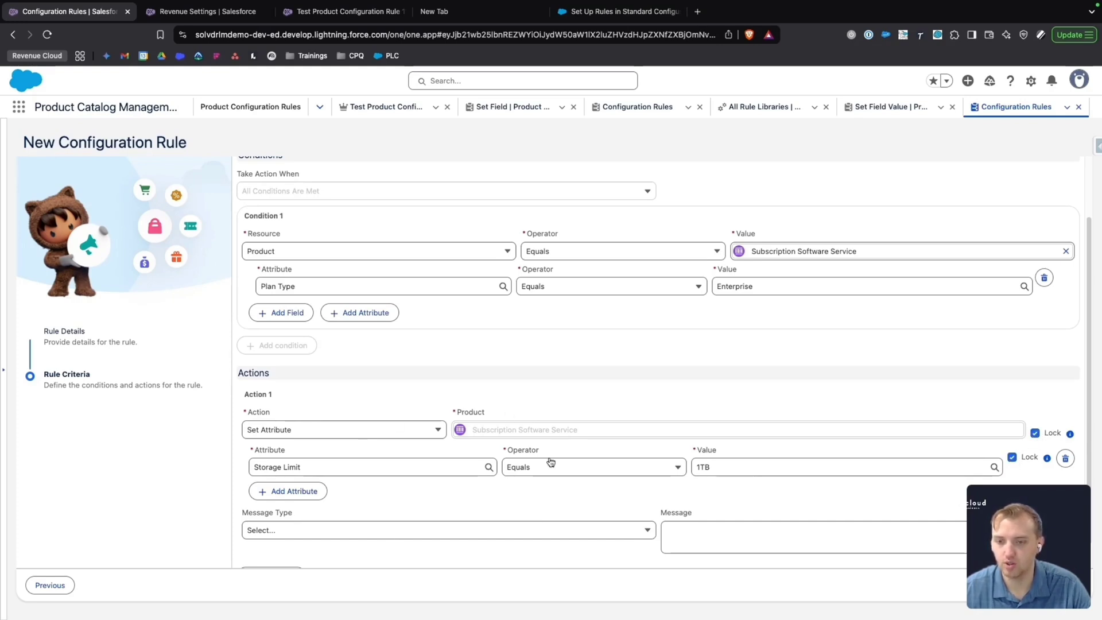
Check the Message Type options for Action 1 without picking one, and save the configuration rule.
{"action": "scroll", "coordinate": [336, 551], "scroll_direction": "down", "scroll_amount": 1}
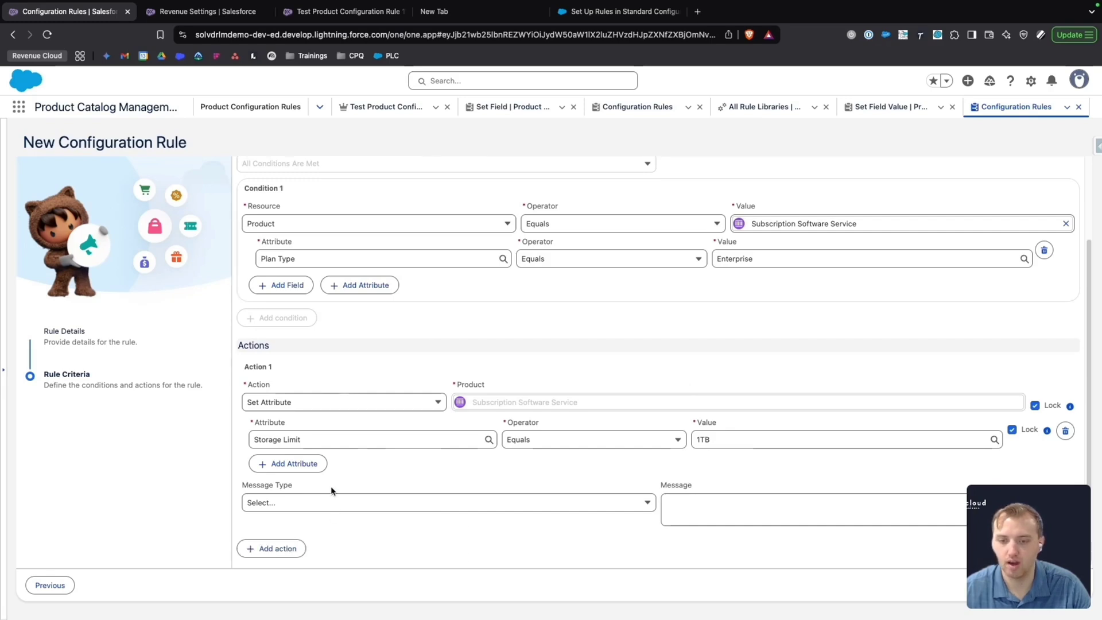
{"action": "left_click", "coordinate": [329, 501]}
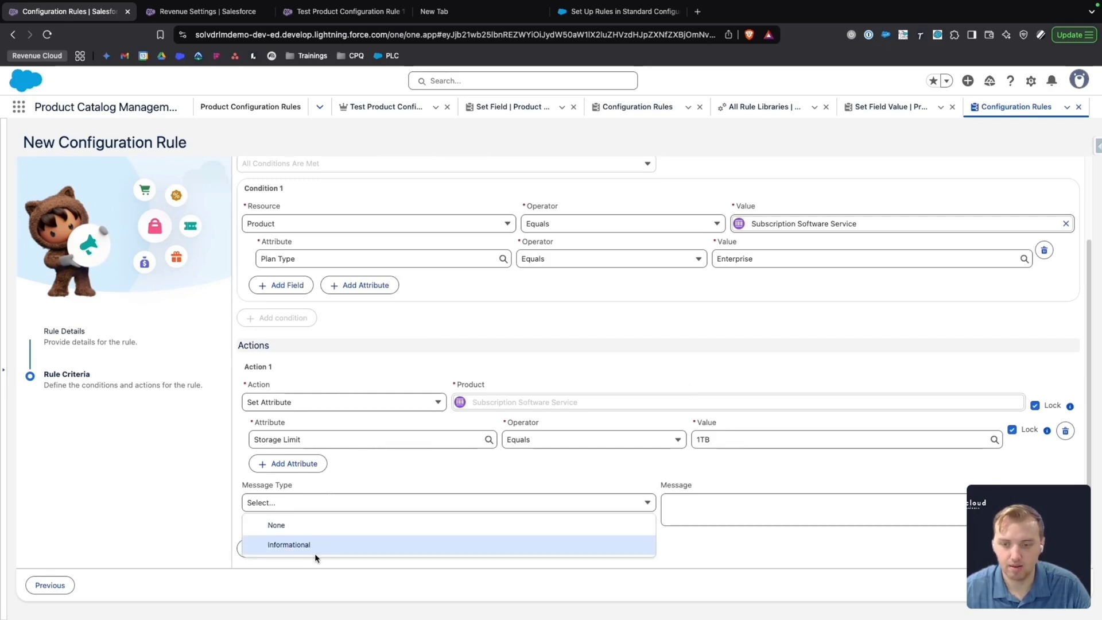
{"action": "left_click", "coordinate": [391, 366]}
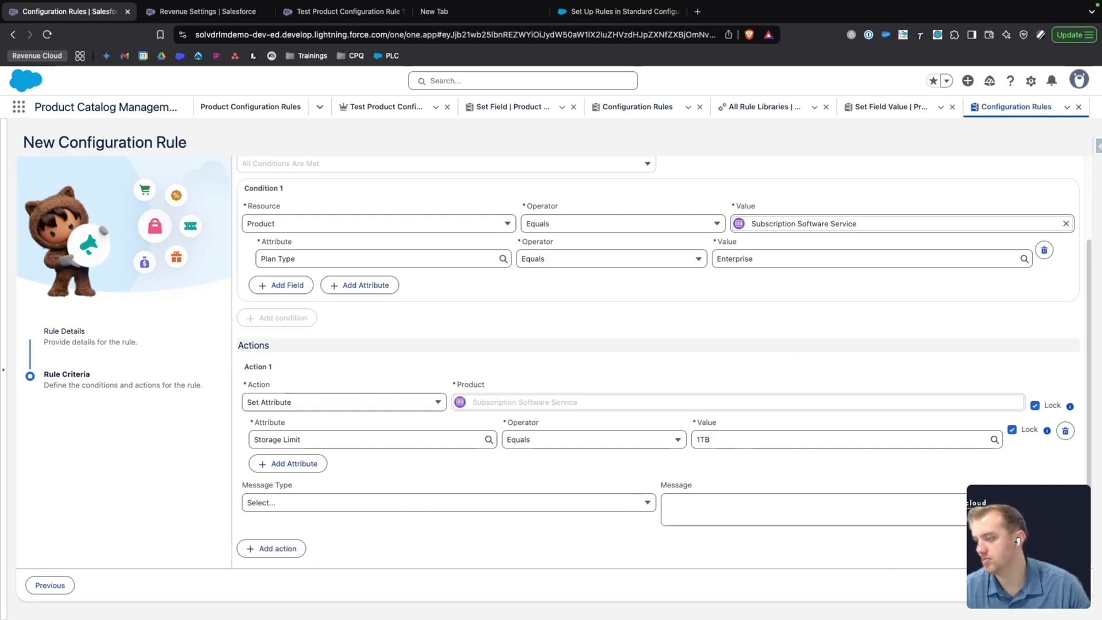
{"action": "scroll", "coordinate": [342, 430], "scroll_direction": "up", "scroll_amount": 3}
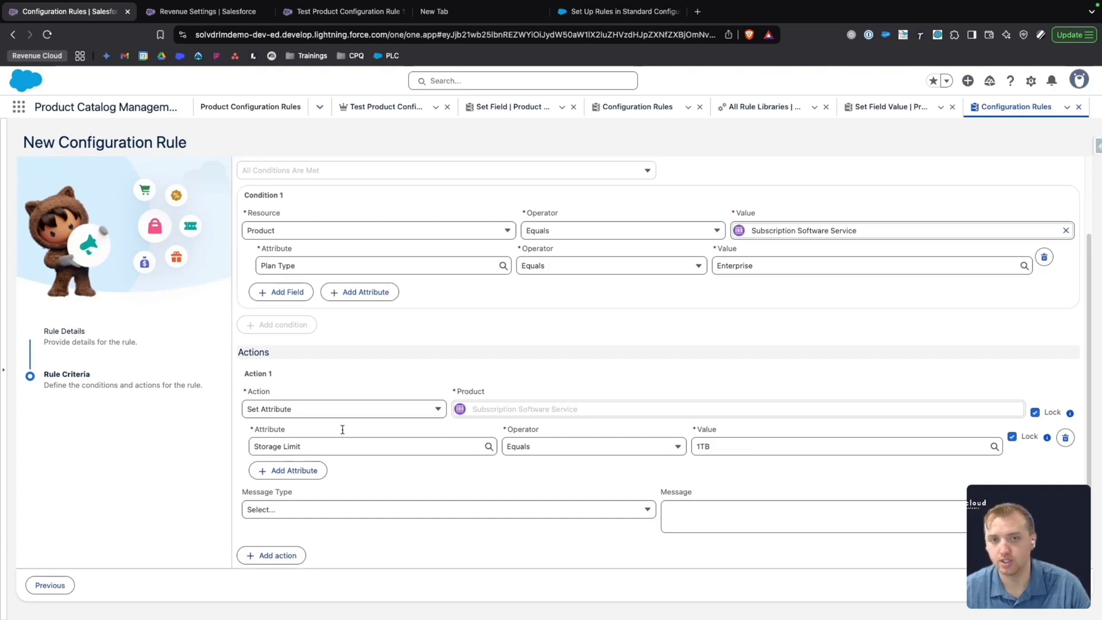
{"action": "scroll", "coordinate": [351, 484], "scroll_direction": "down", "scroll_amount": 3}
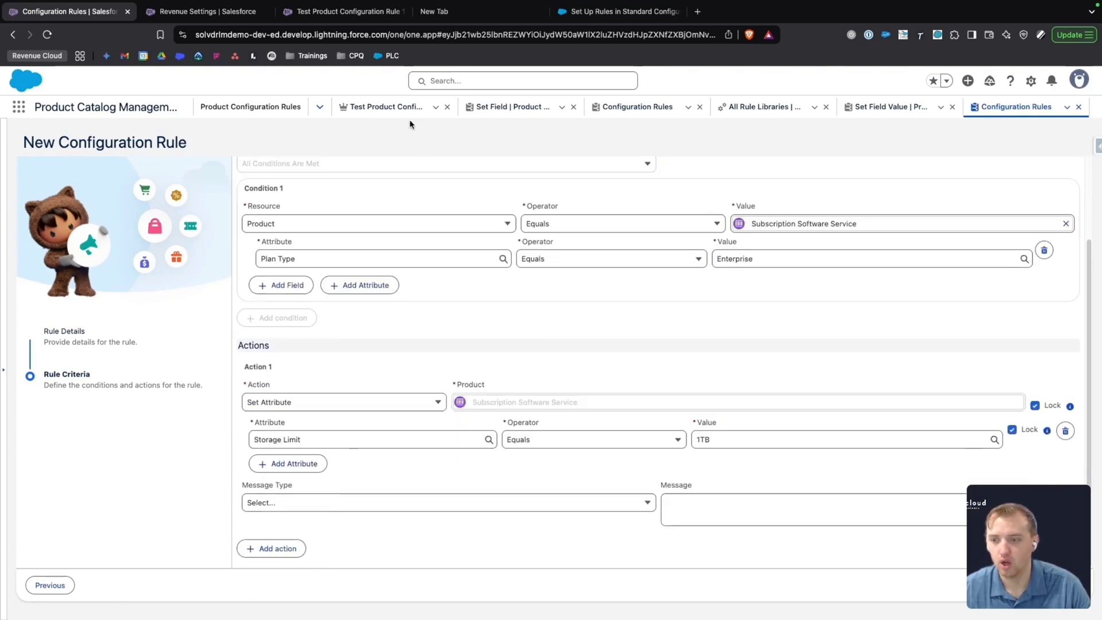
{"action": "left_click", "coordinate": [1064, 584]}
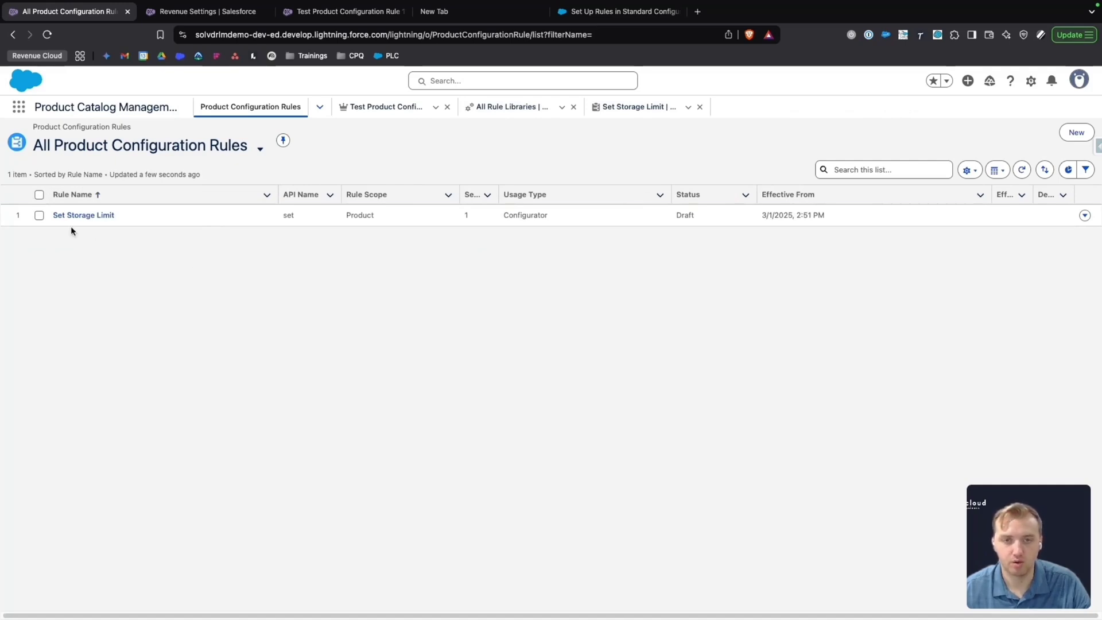
Reopen the Set Storage Limit rule for editing, look over its criteria, and change the status in its rule details.
{"action": "left_click", "coordinate": [1085, 216]}
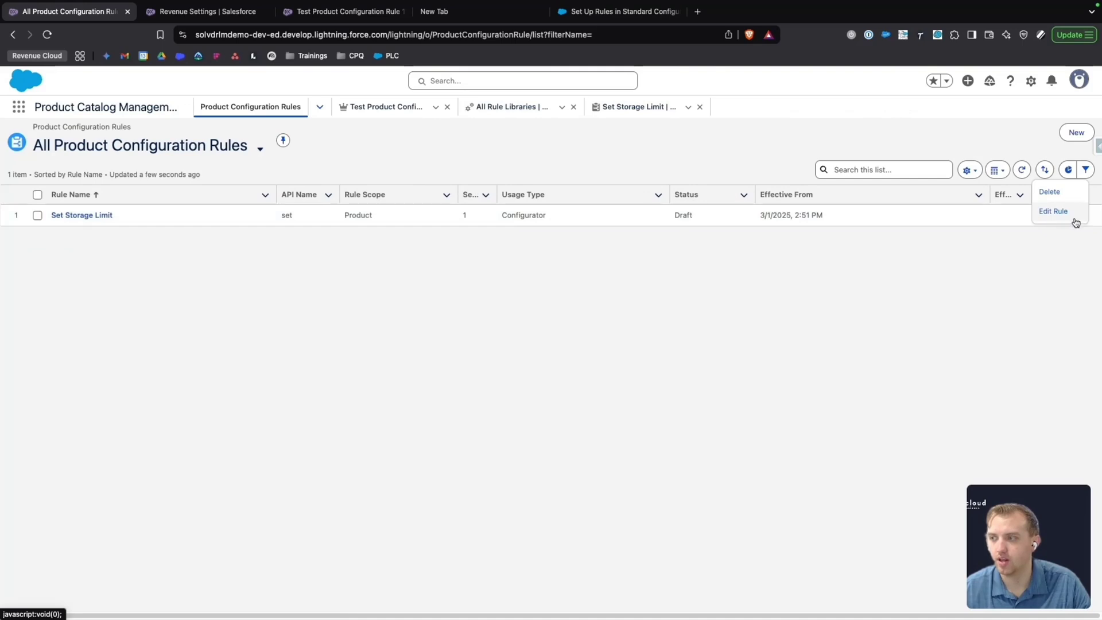
{"action": "left_click", "coordinate": [1051, 211]}
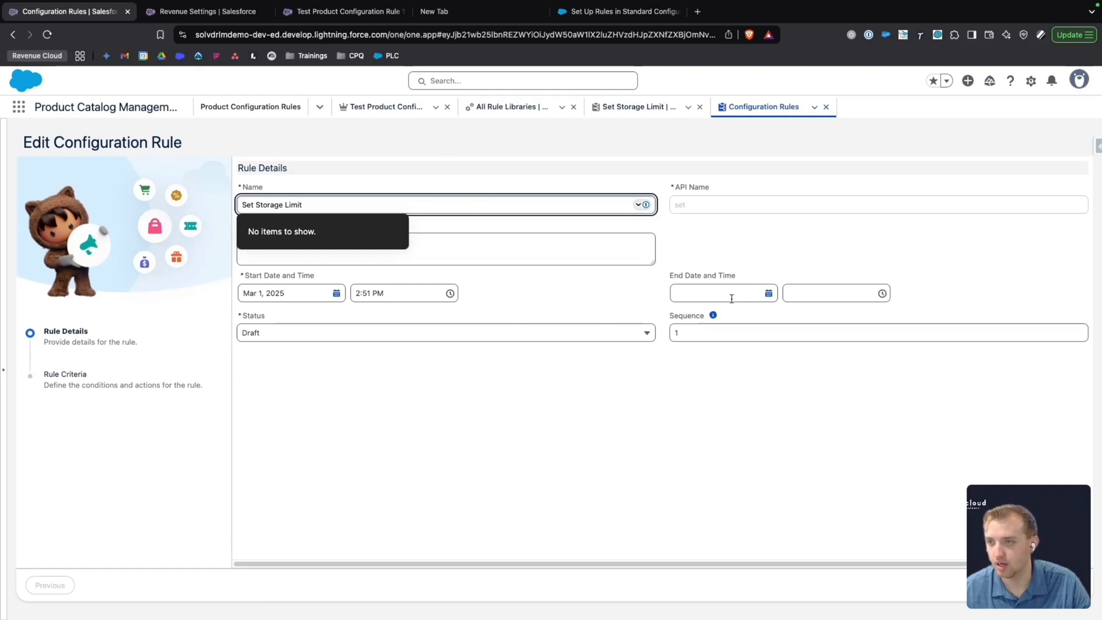
{"action": "left_click", "coordinate": [1066, 585]}
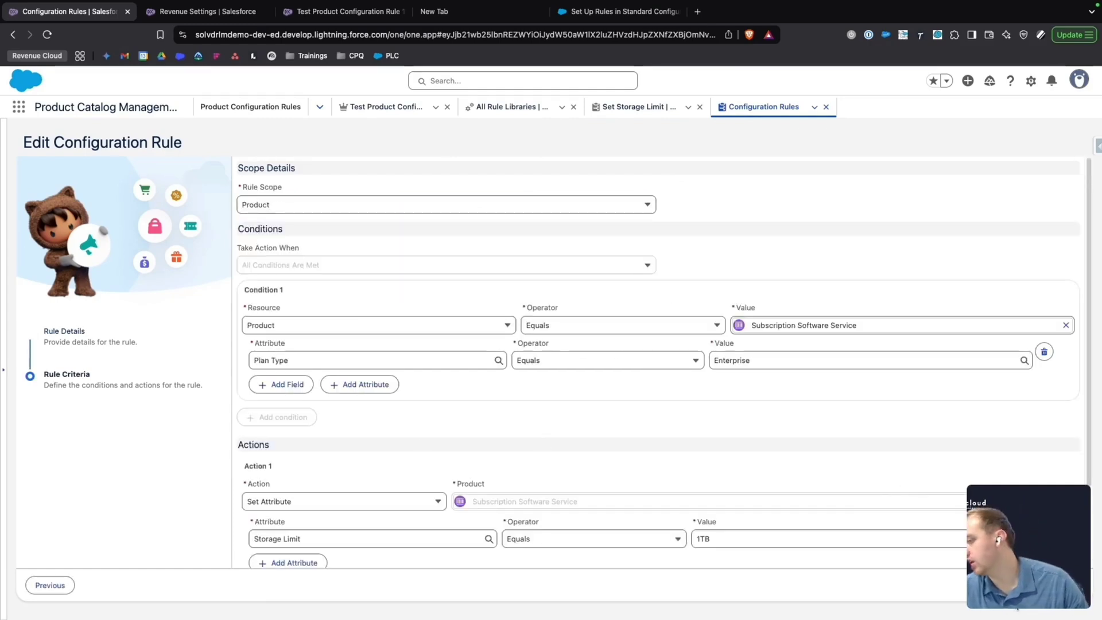
{"action": "left_click", "coordinate": [50, 584]}
{"action": "left_click", "coordinate": [330, 337]}
{"action": "left_click", "coordinate": [331, 374]}
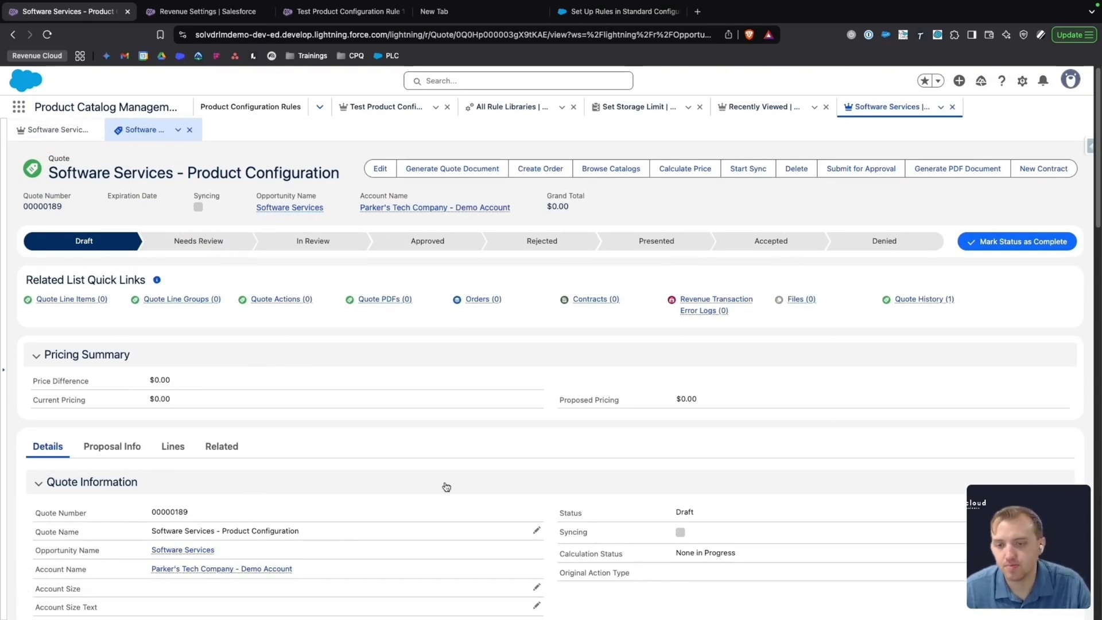
Browse catalogs from the Software Services - Product Configuration quote and show the Cloud Services category of the Service Catalog.
{"action": "left_click", "coordinate": [626, 170]}
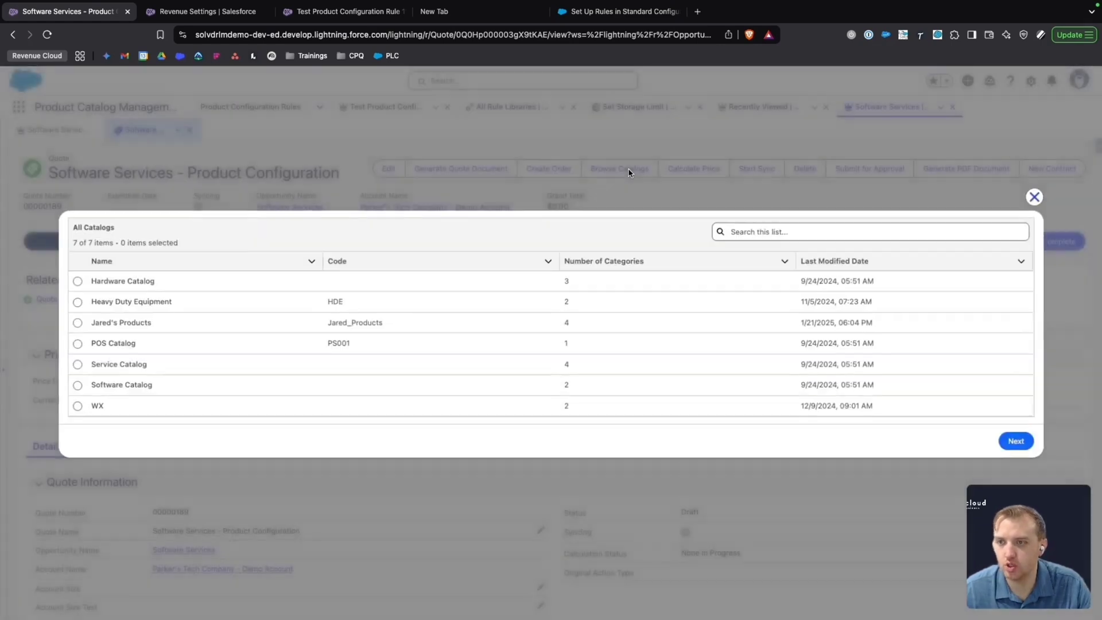
{"action": "left_click", "coordinate": [74, 385]}
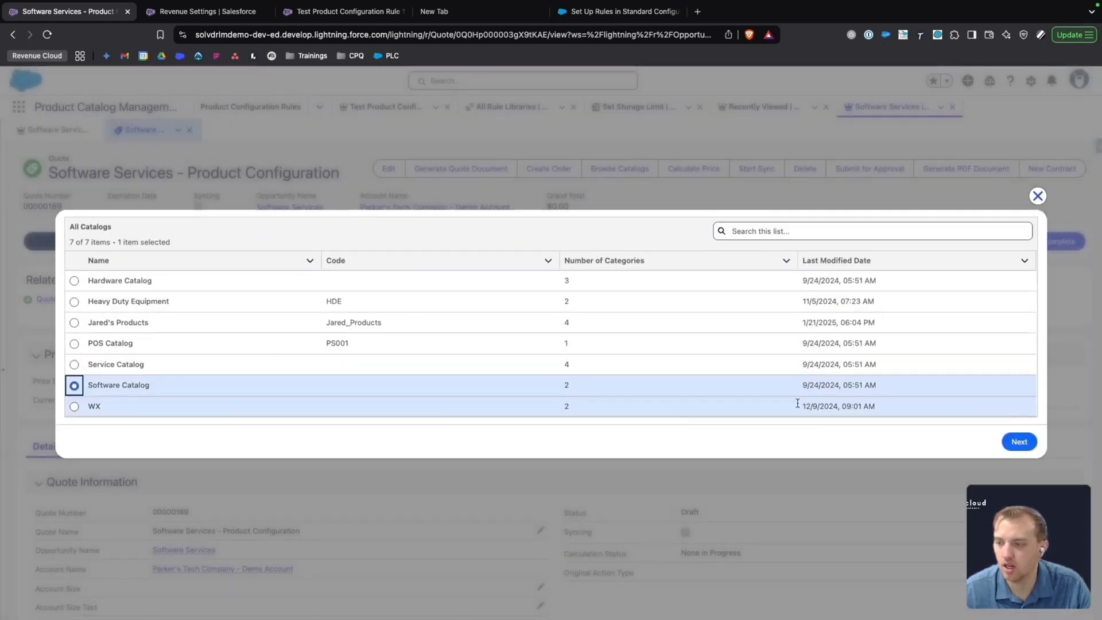
{"action": "left_click", "coordinate": [74, 364]}
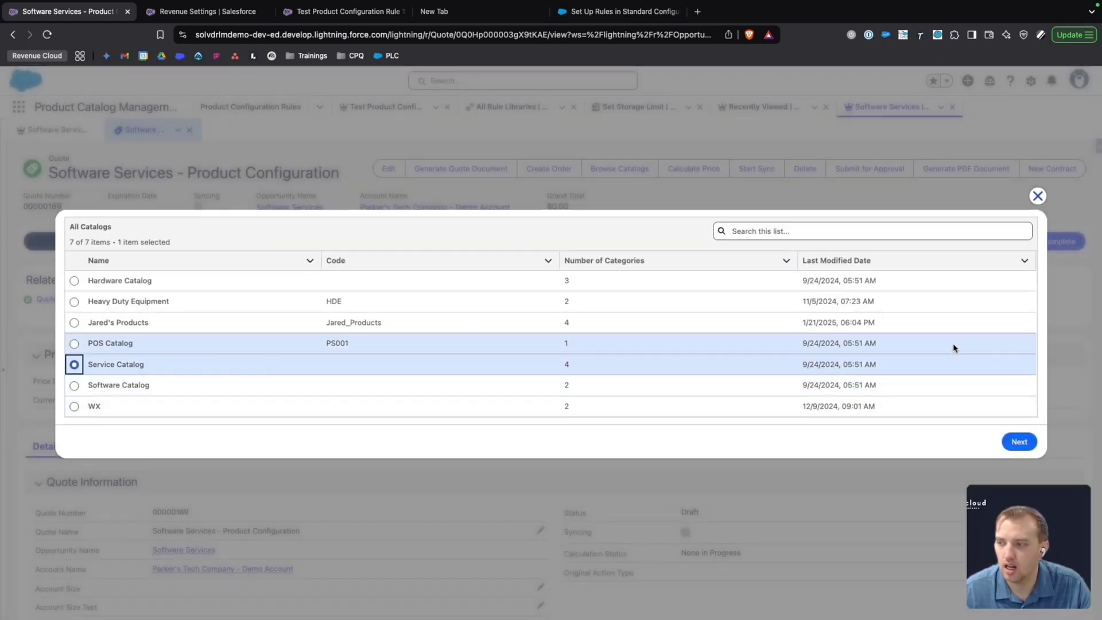
{"action": "left_click", "coordinate": [1018, 441]}
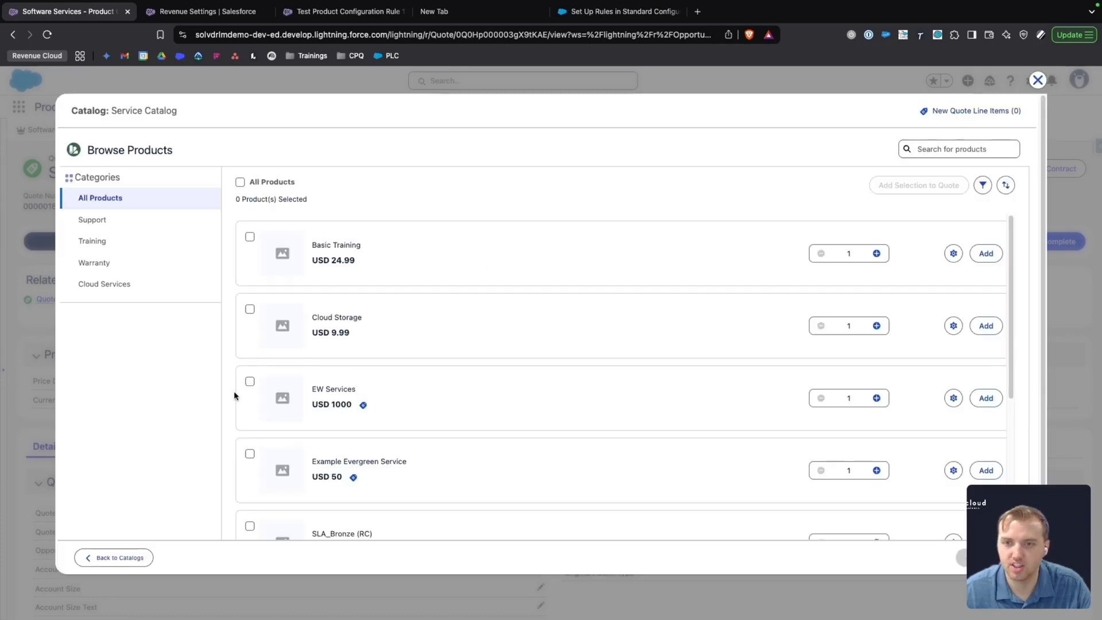
{"action": "left_click", "coordinate": [109, 282]}
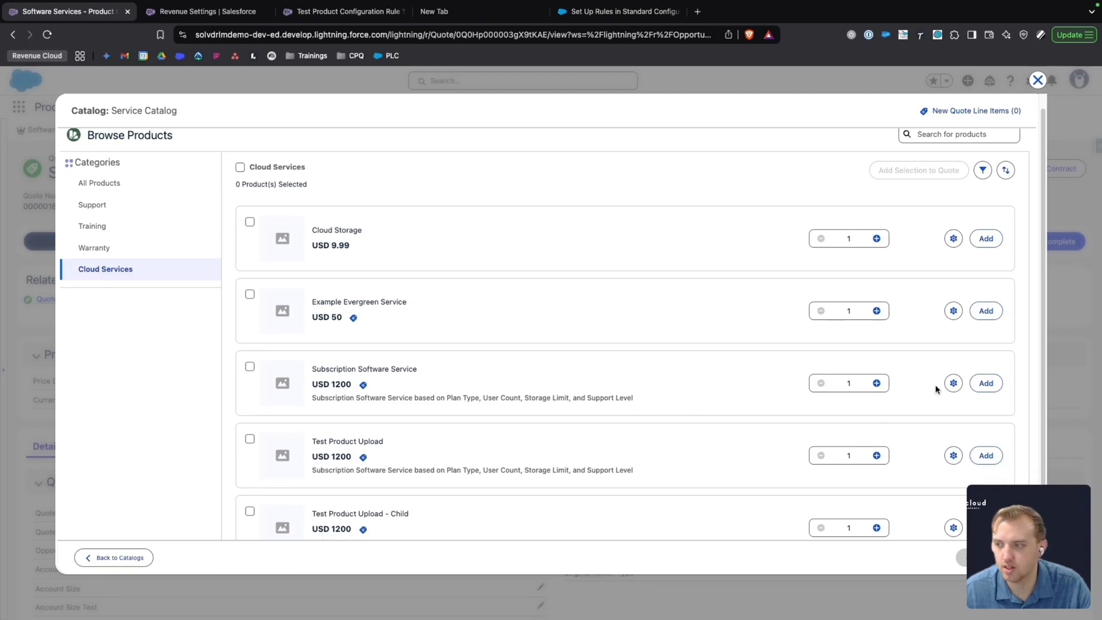
Open the configurator for Subscription Software Service and set its Plan Type to Enterprise.
{"action": "left_click", "coordinate": [953, 383]}
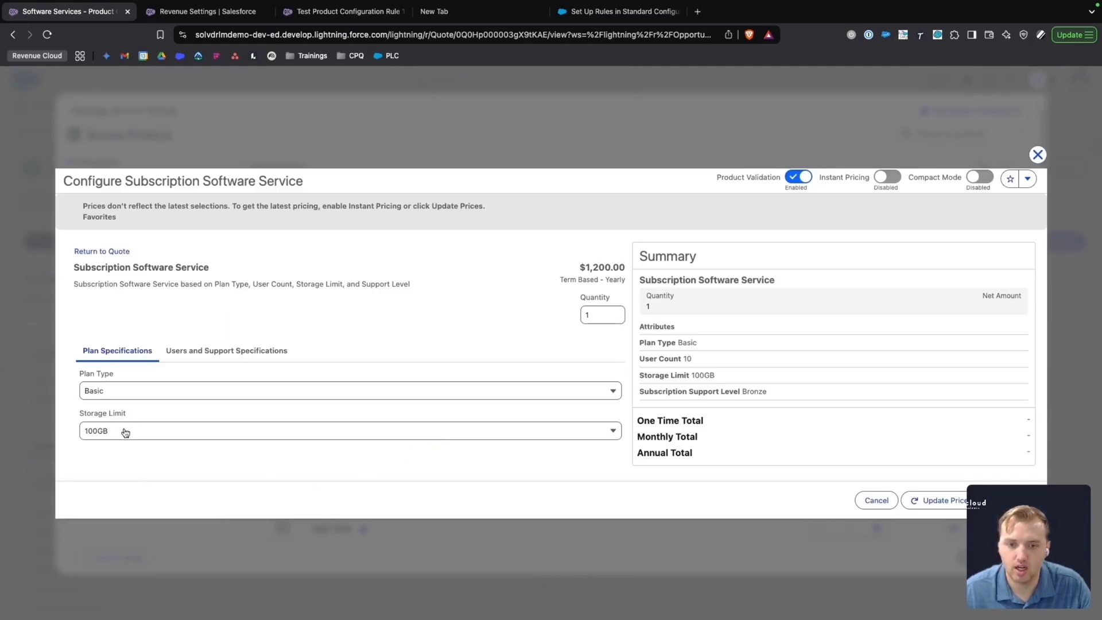
{"action": "left_click", "coordinate": [230, 389]}
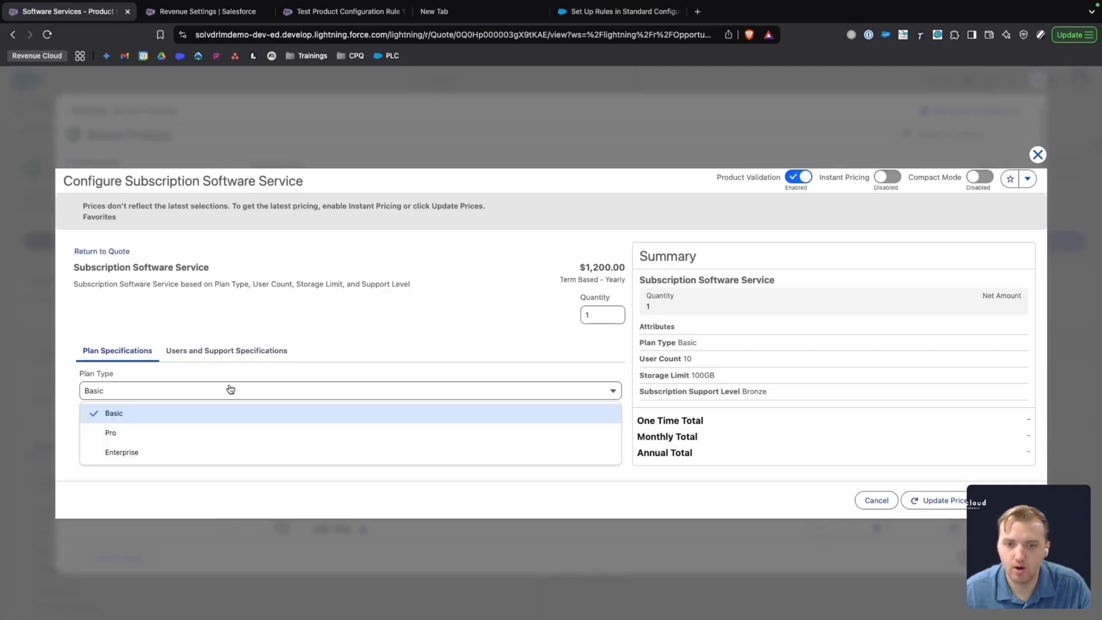
{"action": "left_click", "coordinate": [230, 452]}
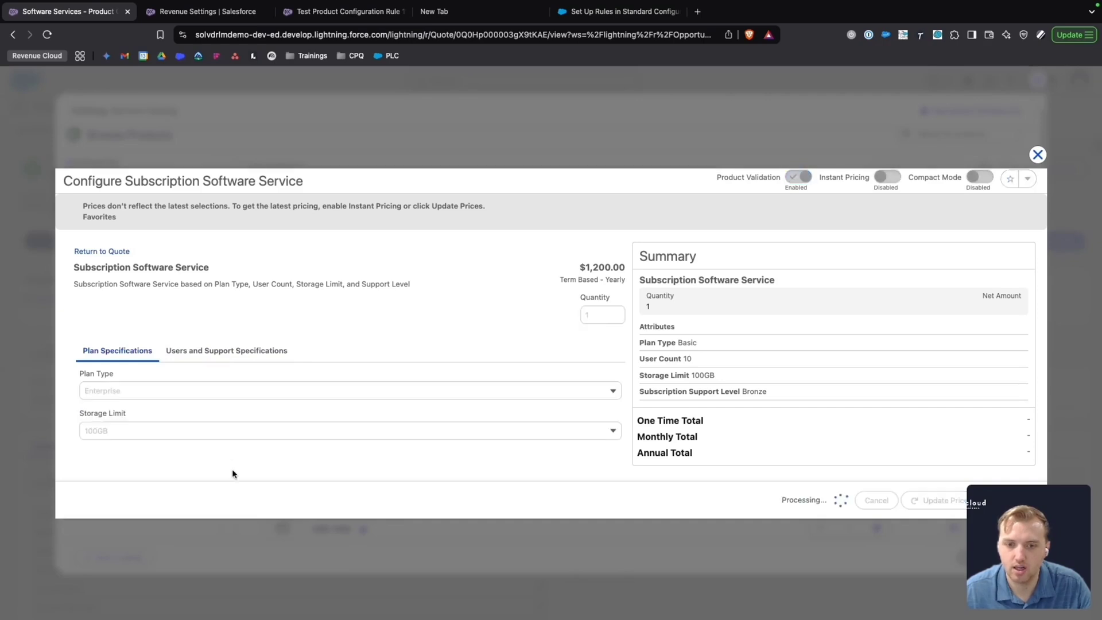